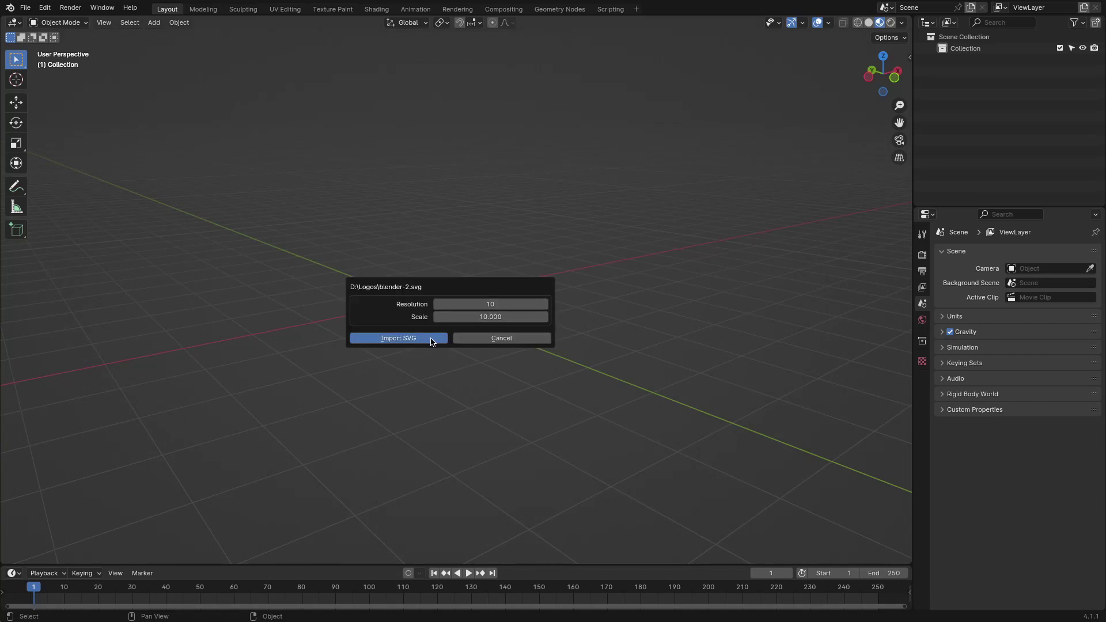
# - Import blender-2.svg at resolution 10 and scale 10, and switch the imported object to Edit Mode
pyautogui.click(431, 341)
pyautogui.moveTo(452, 306)
pyautogui.mouseDown(button='middle')
pyautogui.moveTo(429, 292)
pyautogui.moveTo(452, 280)
pyautogui.mouseUp(button='middle')
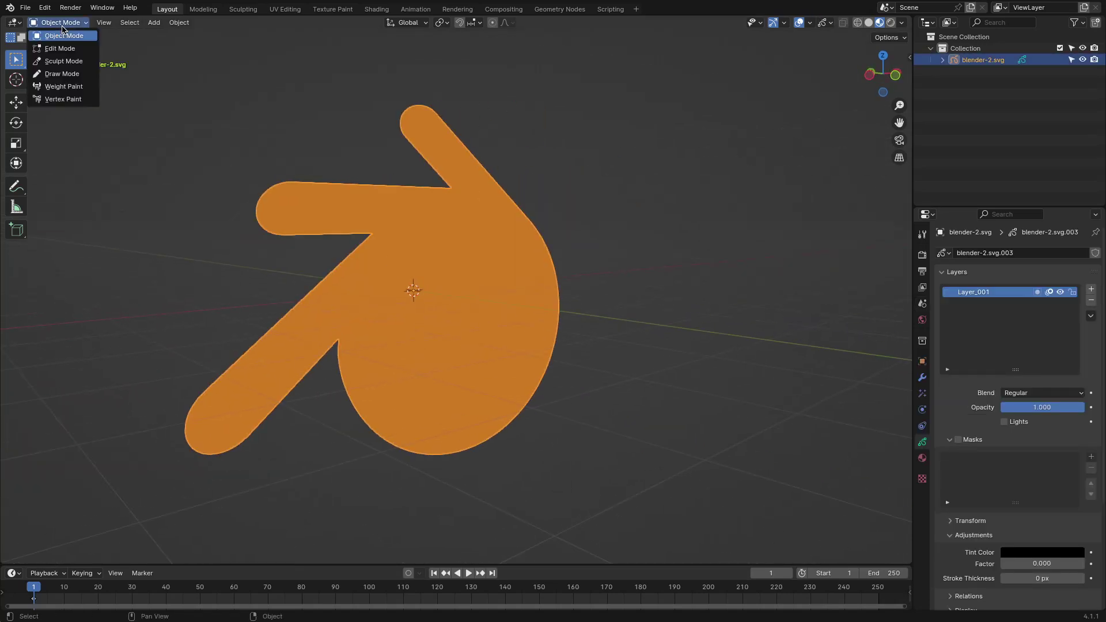
pyautogui.click(64, 51)
# - Move the orange logo shape and the white circle along the Y axis, away from the remaining circles
pyautogui.moveTo(504, 252); pyautogui.dragTo(546, 248, button='middle')
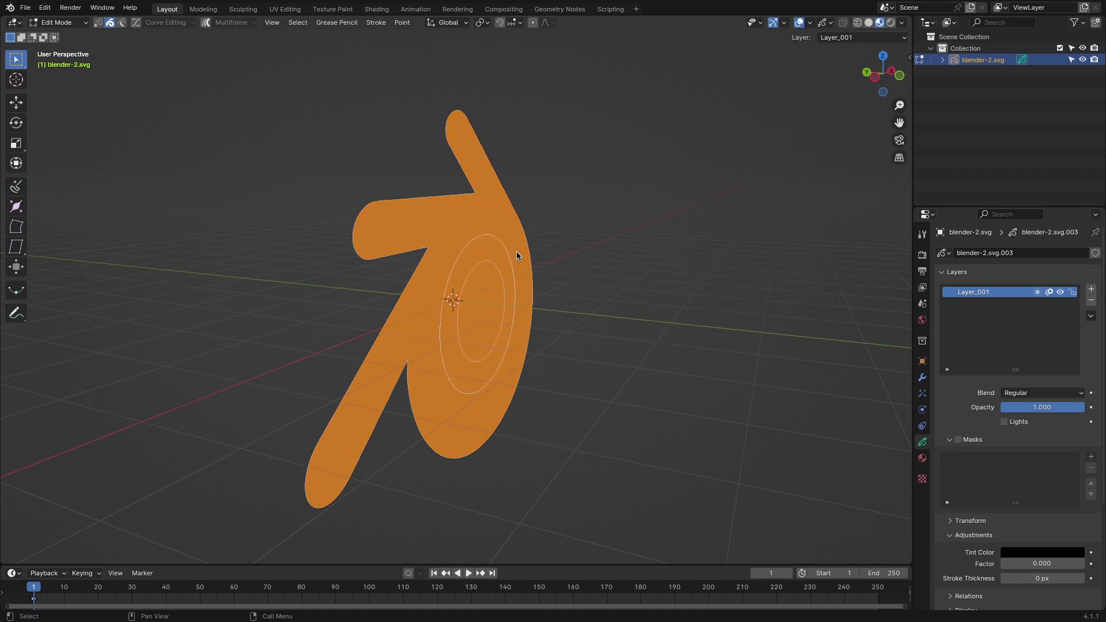
pyautogui.moveTo(508, 259); pyautogui.dragTo(504, 265, button='middle')
pyautogui.press('g')
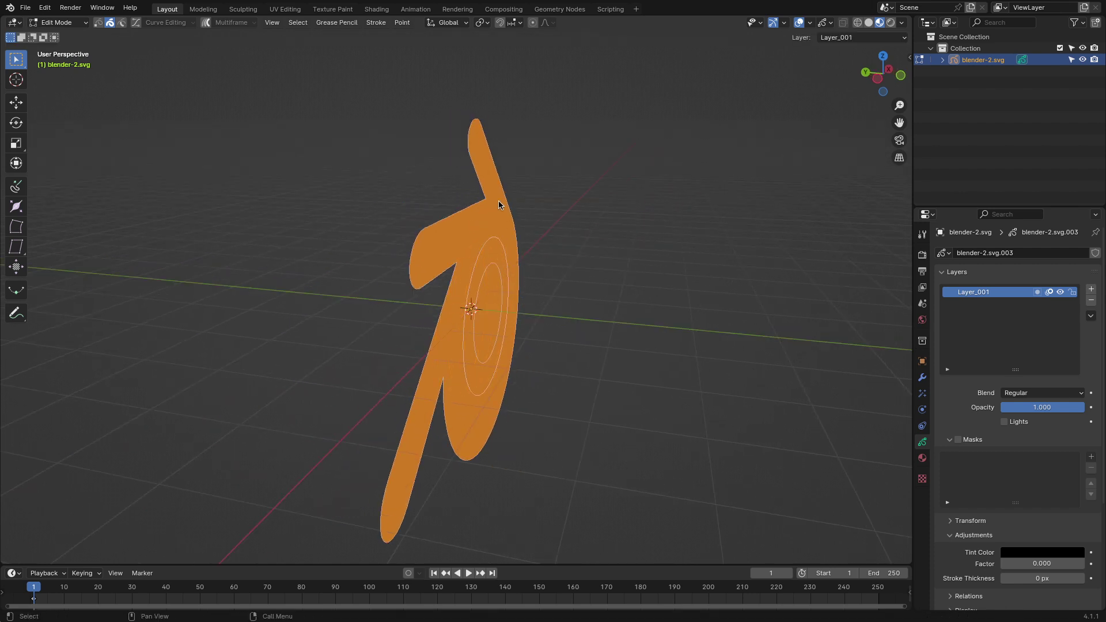
pyautogui.press('g')
pyautogui.press('y')
pyautogui.click(338, 187)
# - Move the blue circle away along the Y axis and delete the leftover orange circle
pyautogui.click(498, 243)
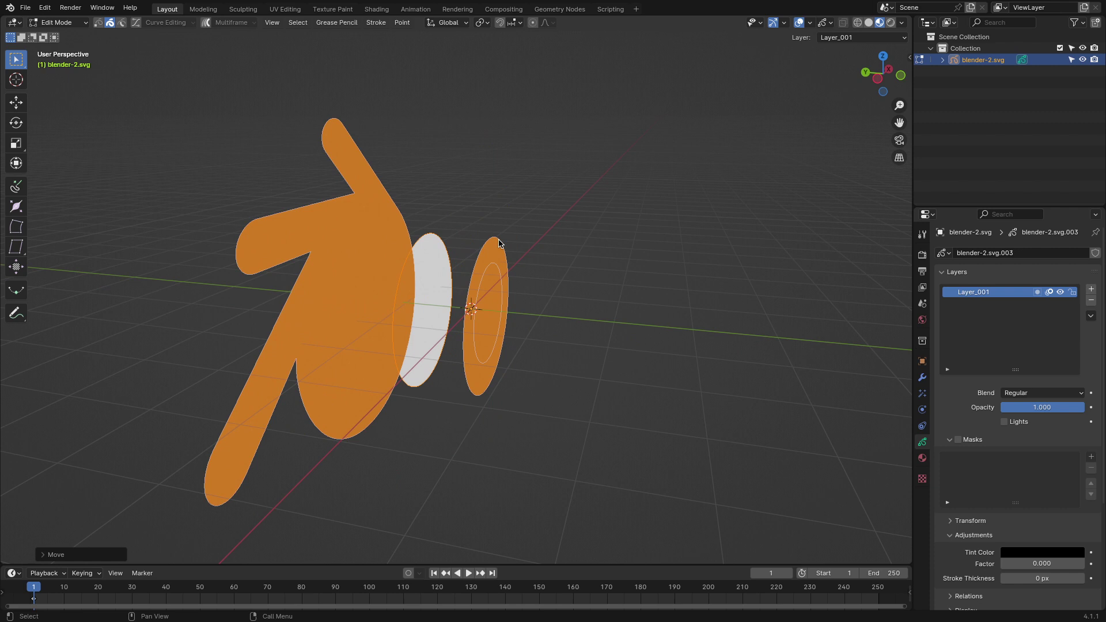
pyautogui.click(556, 283)
pyautogui.moveTo(463, 269); pyautogui.dragTo(581, 263, button='middle')
pyautogui.click(508, 238)
pyautogui.press('x')
pyautogui.click(492, 244)
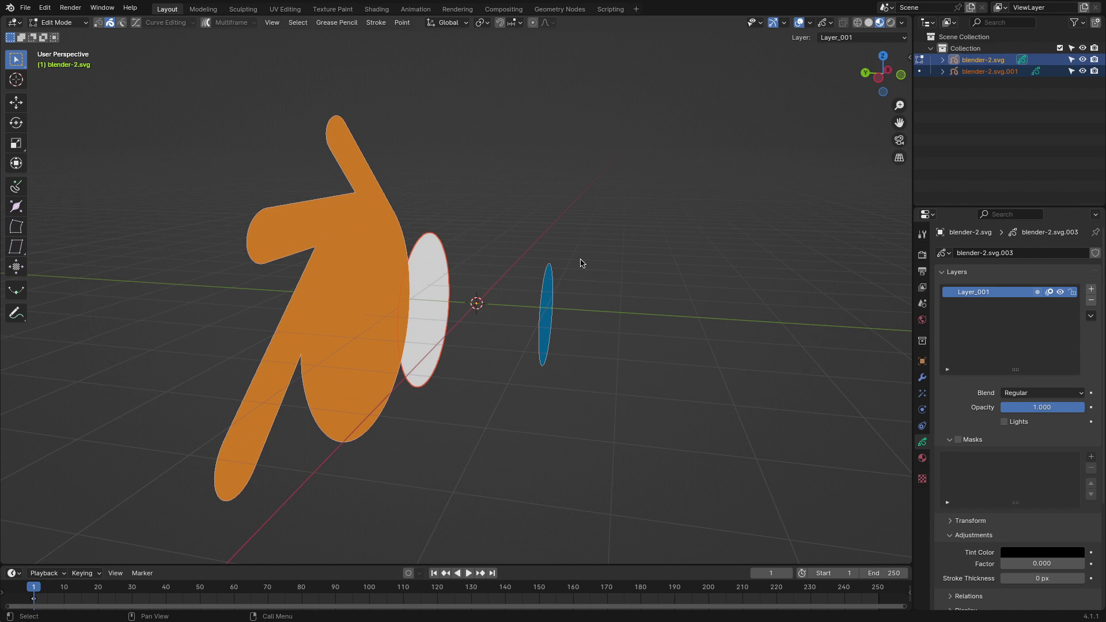
# - Separate the blue circle stroke into its own object
pyautogui.moveTo(515, 254); pyautogui.dragTo(428, 264, button='middle')
pyautogui.moveTo(364, 218); pyautogui.dragTo(364, 188, button='middle')
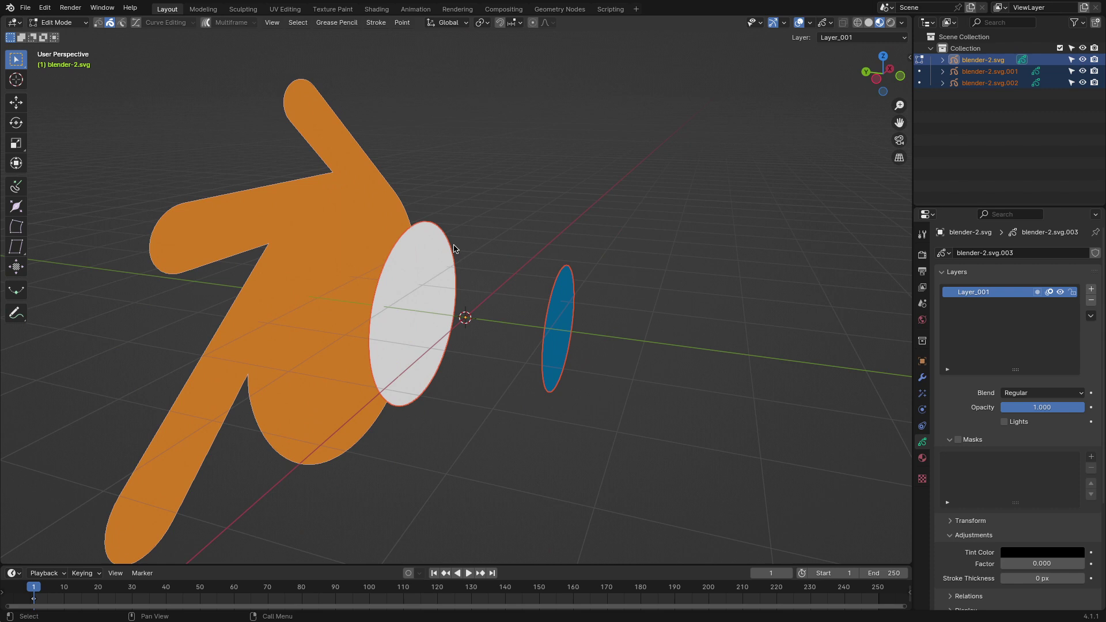
pyautogui.click(564, 167)
pyautogui.press('Delete')
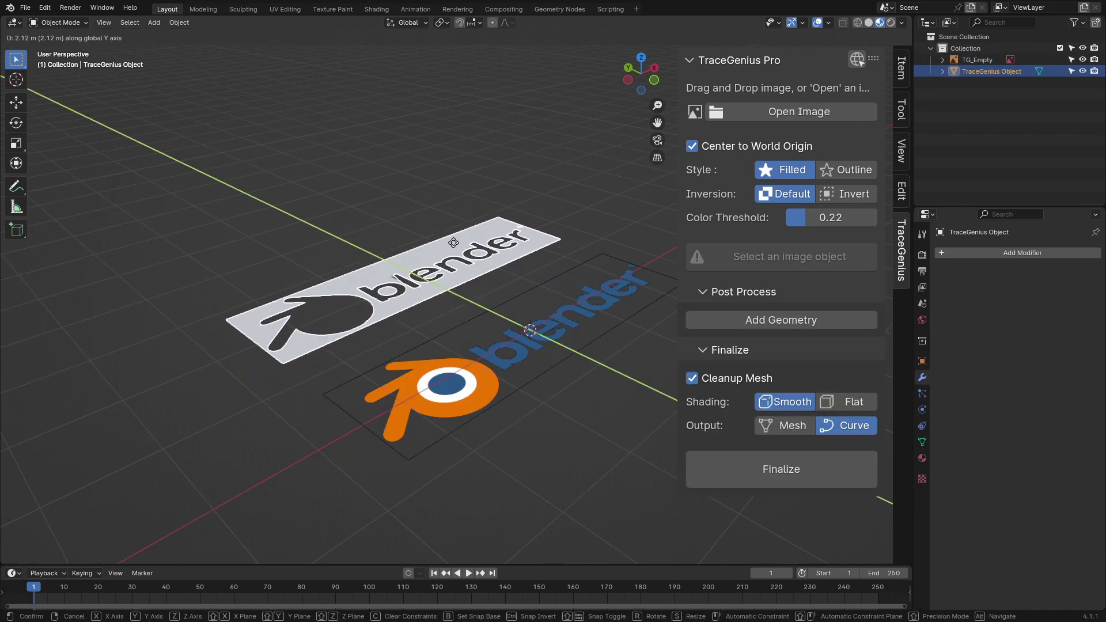
# - Trace the Blender logo image as a filled shape with default inversion and color threshold 0.29, placing the trace above the image
pyautogui.moveTo(831, 218); pyautogui.dragTo(832, 218)
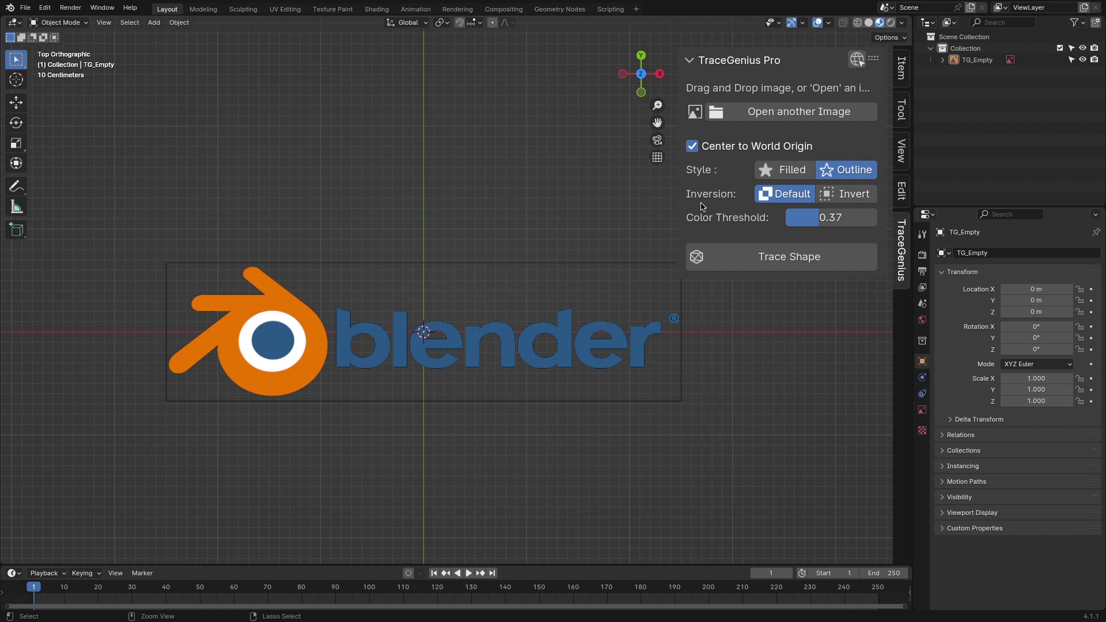
pyautogui.click(578, 289)
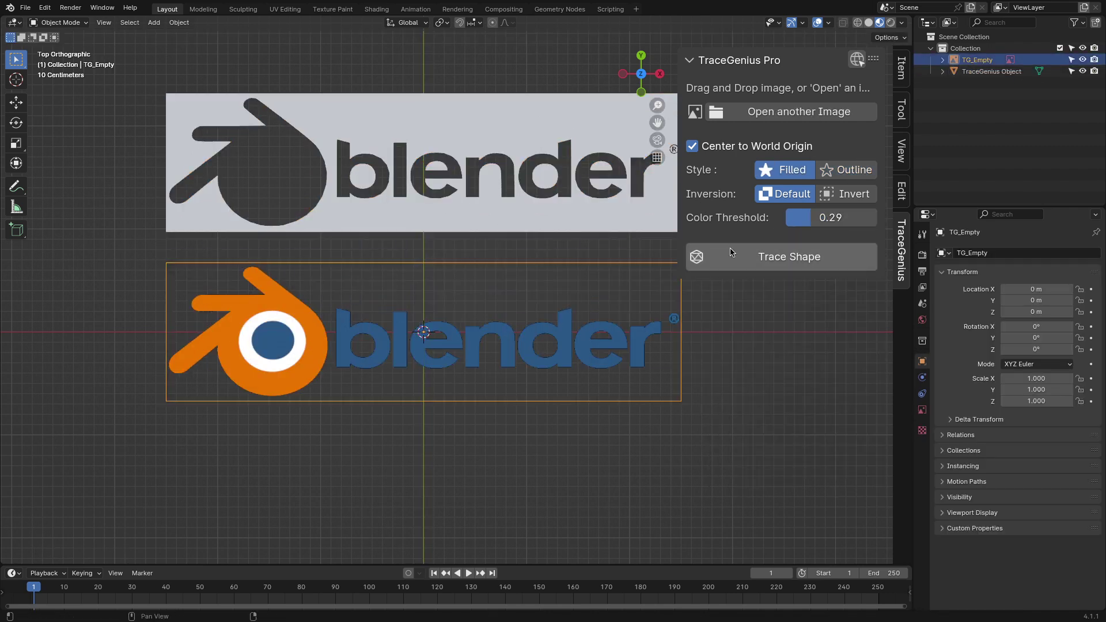
# - Trace the Blender logo image again with inverted inversion and move this trace along the Y axis above the first one
pyautogui.click(847, 194)
pyautogui.click(766, 257)
pyautogui.press('g')
pyautogui.press('y')
pyautogui.click(490, 536)
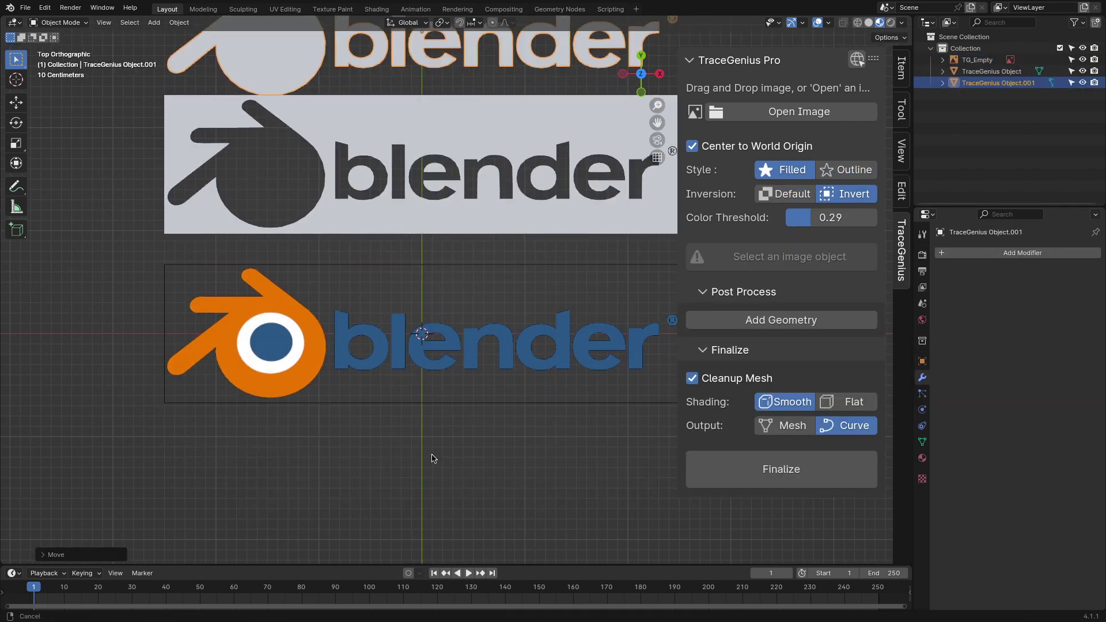
pyautogui.scroll(-2, 432, 459)
pyautogui.keyDown('shift'); pyautogui.moveTo(434, 398); pyautogui.dragTo(449, 442, button='middle'); pyautogui.keyUp('shift')
pyautogui.press('g')
pyautogui.press('y')
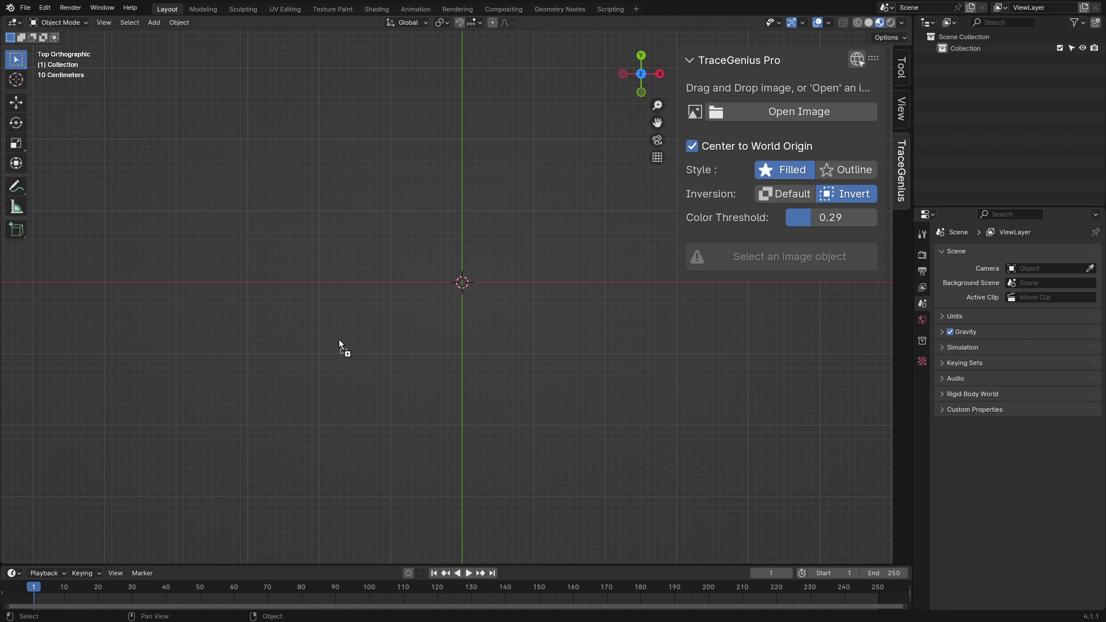
pyautogui.keyDown('shift'); pyautogui.moveTo(599, 218); pyautogui.dragTo(588, 260, button='middle'); pyautogui.keyUp('shift')
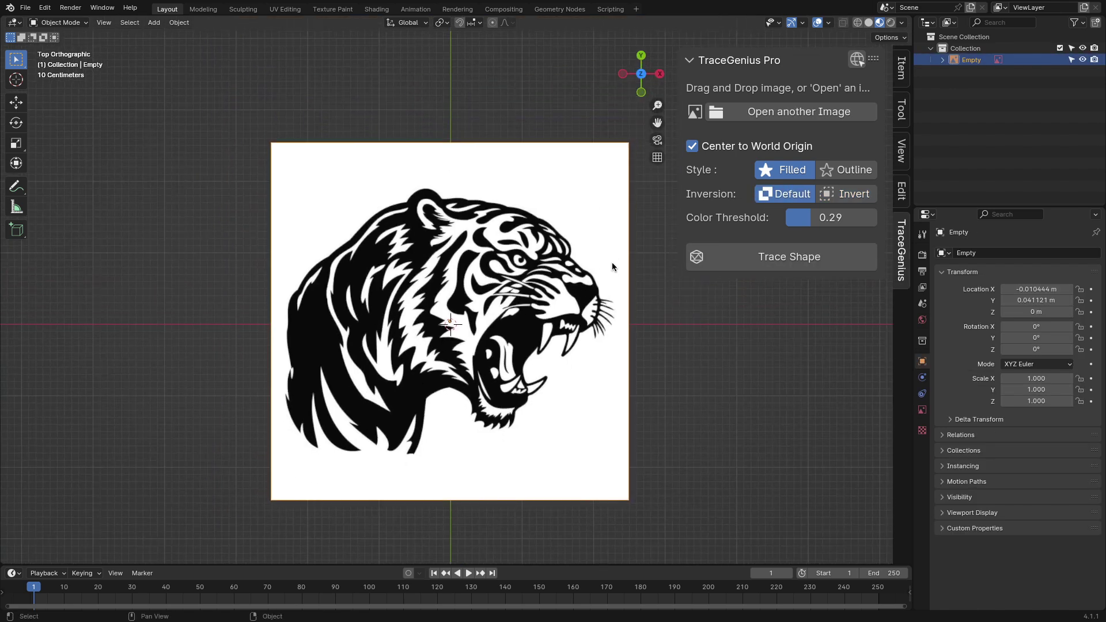
pyautogui.click(760, 264)
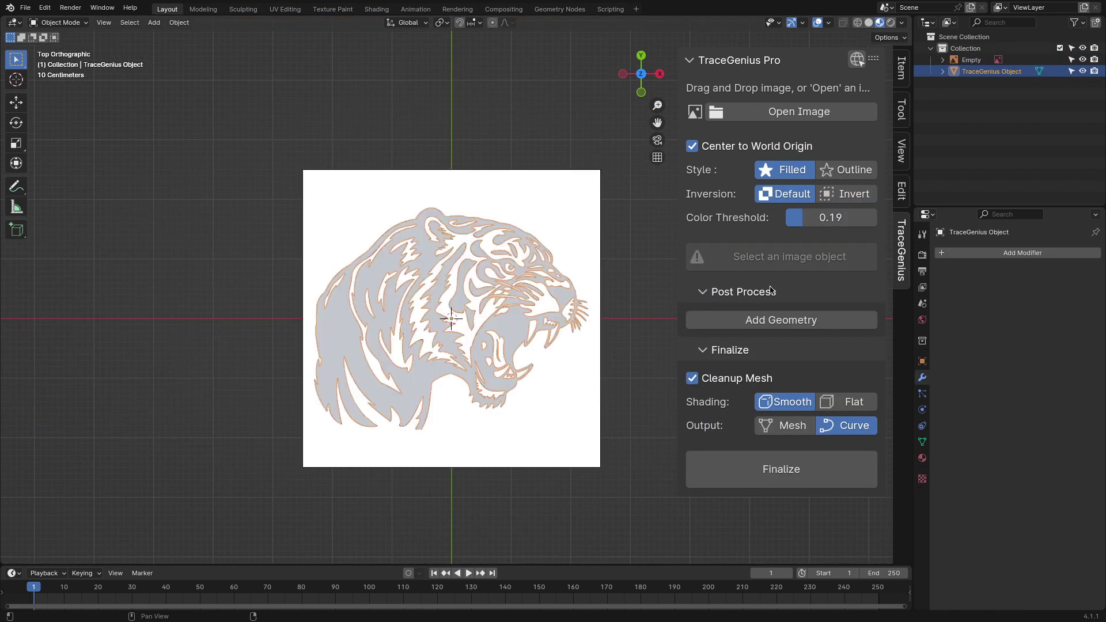
pyautogui.hotkey('ctrl', 'z')
pyautogui.hotkey('ctrl', 'z')
pyautogui.hotkey('ctrl', 'z')
pyautogui.scroll(1, 648, 297)
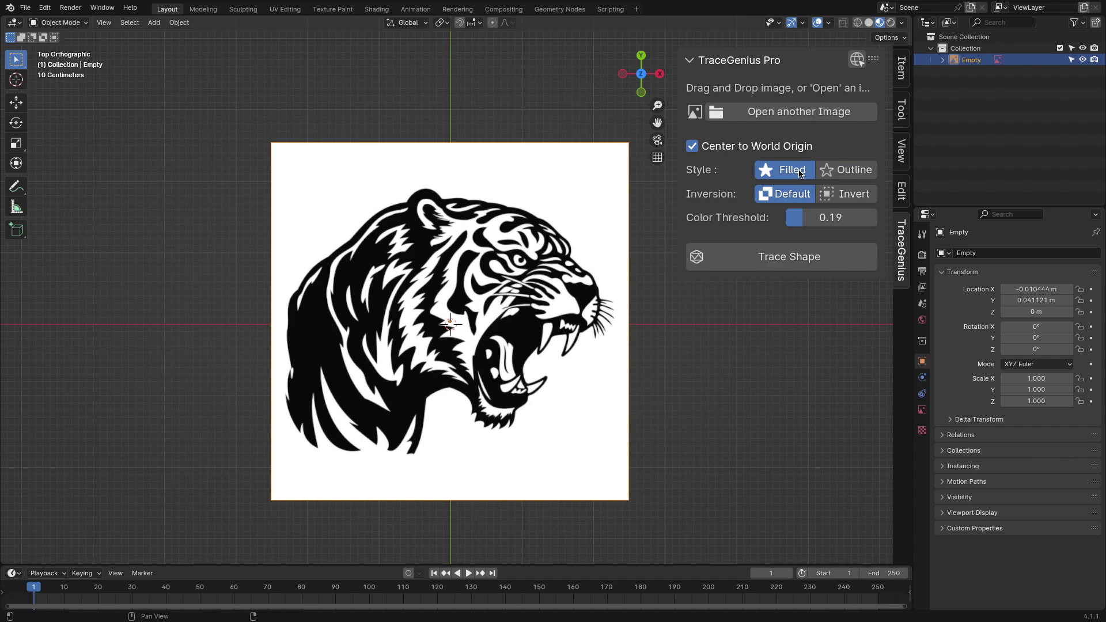
# - Trace the tiger image as a filled shape with default inversion and move the trace to the left of the image
pyautogui.click(794, 257)
pyautogui.scroll(-4, 495, 282)
pyautogui.press('g')
pyautogui.click(299, 282)
# - Trace the tiger image in Outline style with color threshold 0.48 and move the outline along X, left of the filled trace
pyautogui.click(490, 277)
pyautogui.click(847, 169)
pyautogui.click(789, 257)
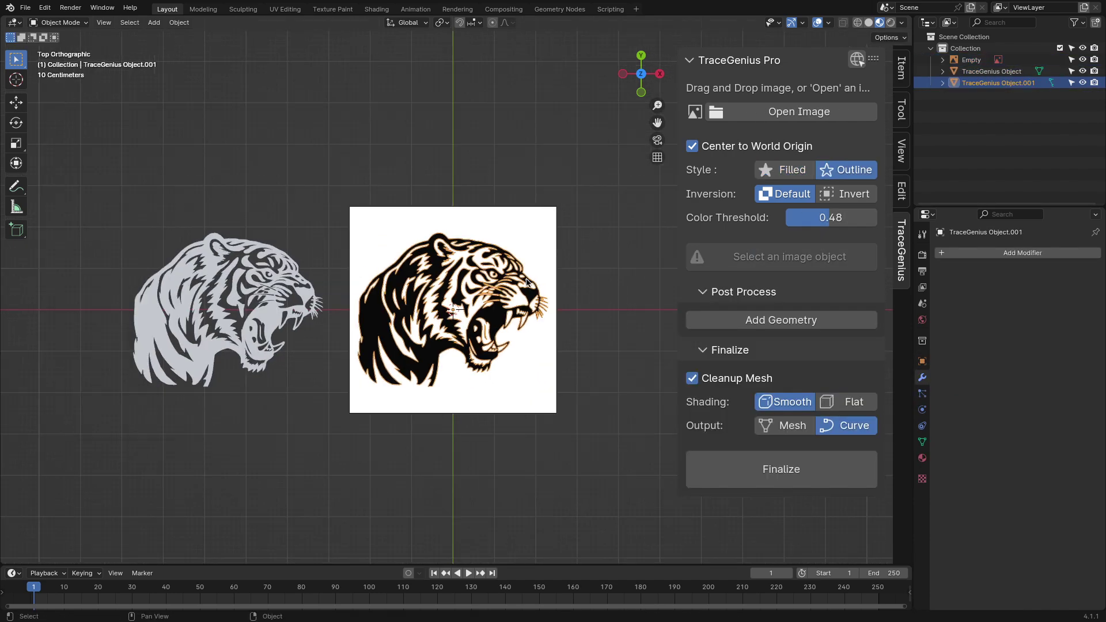
pyautogui.press('g')
pyautogui.press('x')
pyautogui.click(177, 276)
# - Examine the edge detail of the outlined and filled tiger traces up close
pyautogui.scroll(4, 190, 288)
pyautogui.keyDown('shift'); pyautogui.moveTo(190, 288); pyautogui.dragTo(564, 248, button='middle'); pyautogui.keyUp('shift')
pyautogui.scroll(3, 461, 248)
pyautogui.keyDown('shift'); pyautogui.moveTo(288, 231); pyautogui.dragTo(472, 224, button='middle'); pyautogui.keyUp('shift')
pyautogui.click(474, 196)
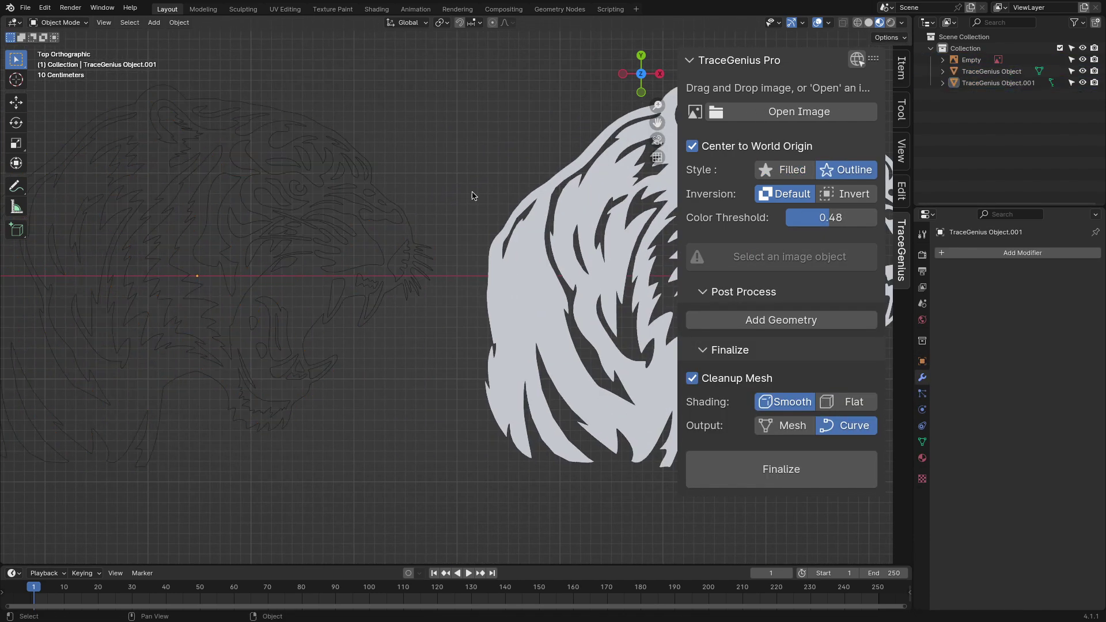
pyautogui.keyDown('shift'); pyautogui.moveTo(657, 218); pyautogui.dragTo(369, 249, button='middle'); pyautogui.keyUp('shift')
pyautogui.scroll(4, 446, 249)
pyautogui.scroll(-8, 447, 248)
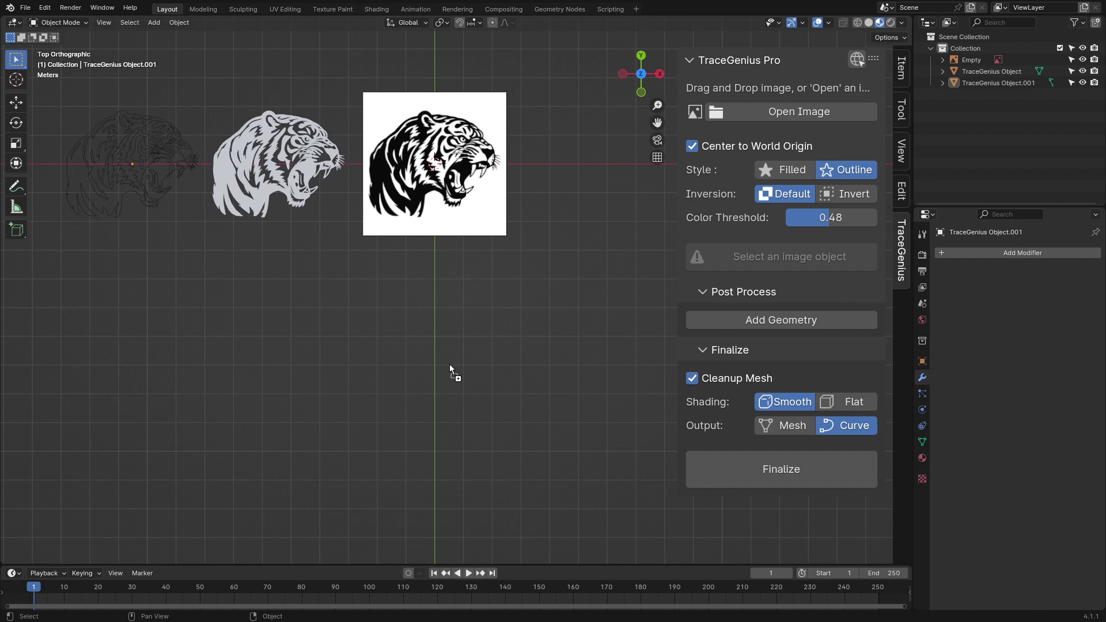
# - Add the ornament image to the scene and trace it as a filled shape with default inversion and color threshold 0.48
pyautogui.moveTo(432, 335); pyautogui.dragTo(432, 334)
pyautogui.scroll(4, 432, 334)
pyautogui.click(481, 319)
pyautogui.click(481, 318)
pyautogui.keyDown('shift'); pyautogui.moveTo(482, 318); pyautogui.dragTo(544, 212, button='middle'); pyautogui.keyUp('shift')
pyautogui.click(804, 255)
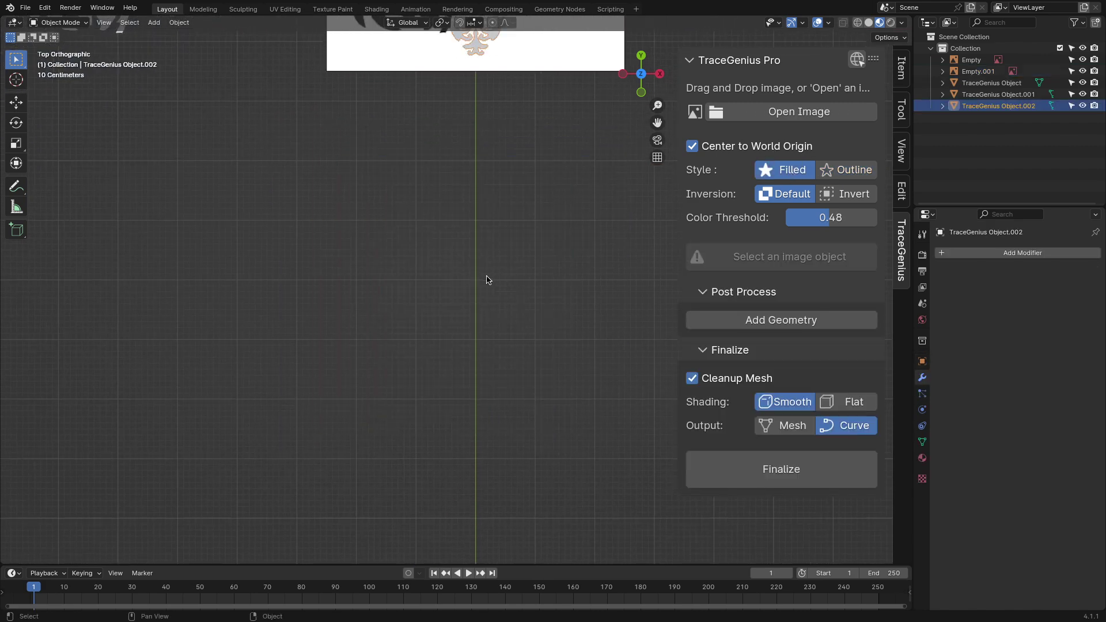
# - Move the filled ornament trace to the right of the reference images
pyautogui.scroll(-6, 494, 248)
pyautogui.scroll(2, 522, 274)
pyautogui.scroll(-1, 545, 237)
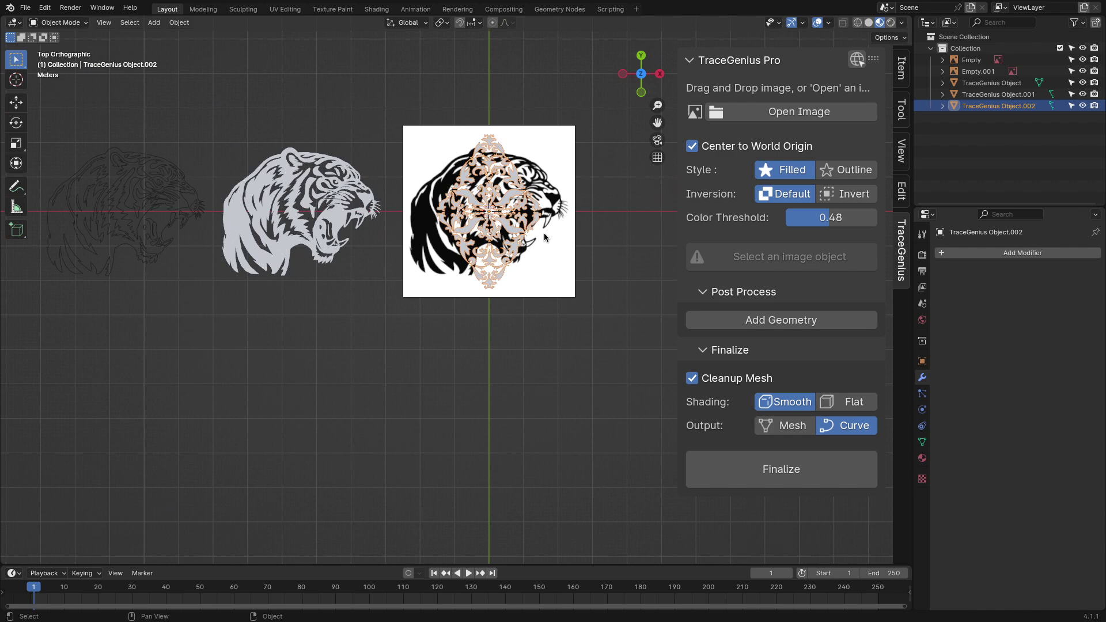
pyautogui.click(382, 192)
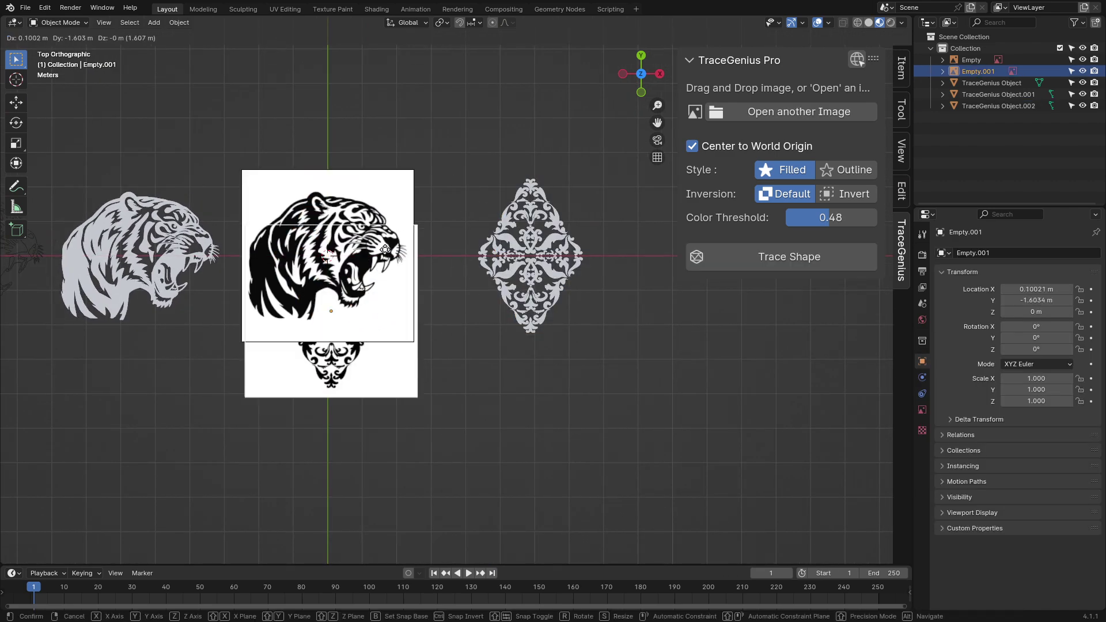
pyautogui.rightClick(401, 377)
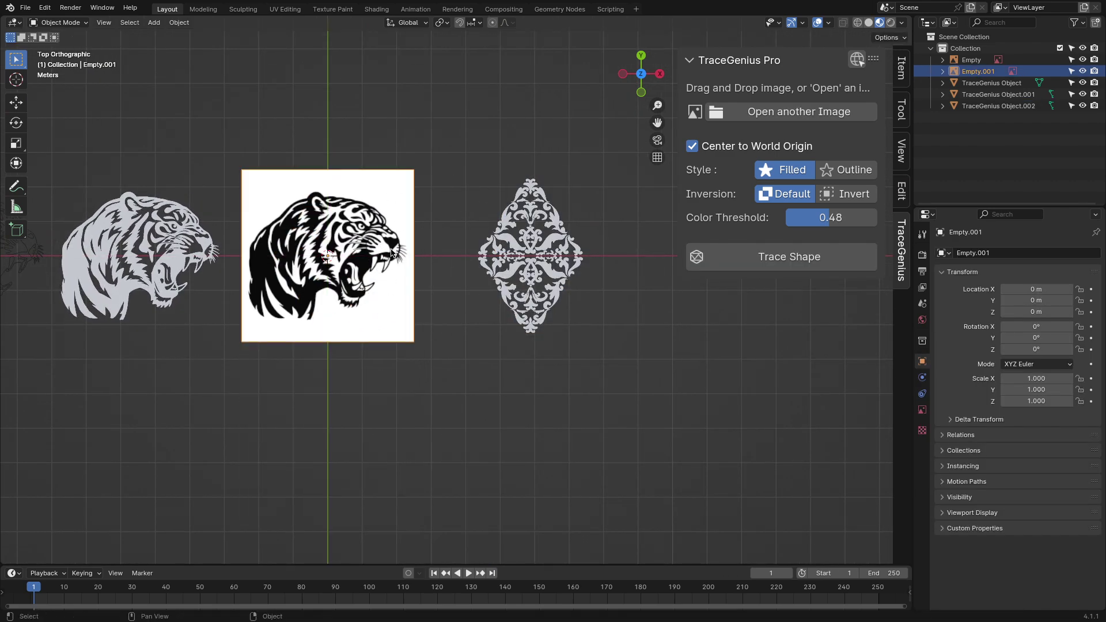
# - Move the tiger image down along the Y axis until it clears the ornament image
pyautogui.press('g')
pyautogui.press('y')
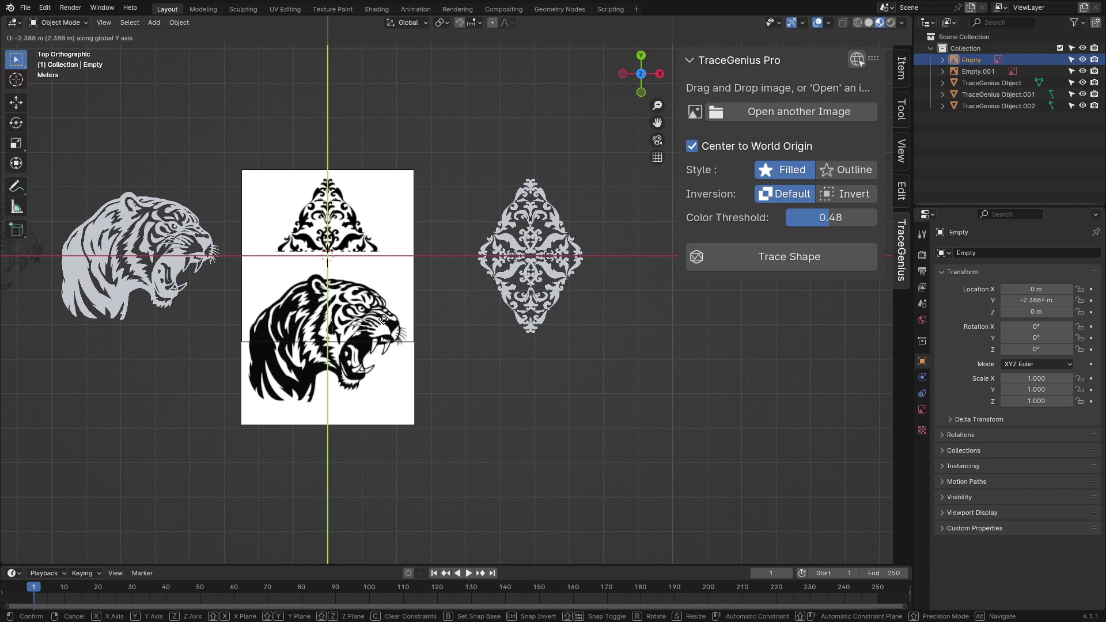
pyautogui.click(379, 464)
# - Trace the ornament image in Outline style and move the outline along X to the right of the filled ornament trace
pyautogui.click(384, 313)
pyautogui.scroll(2, 401, 278)
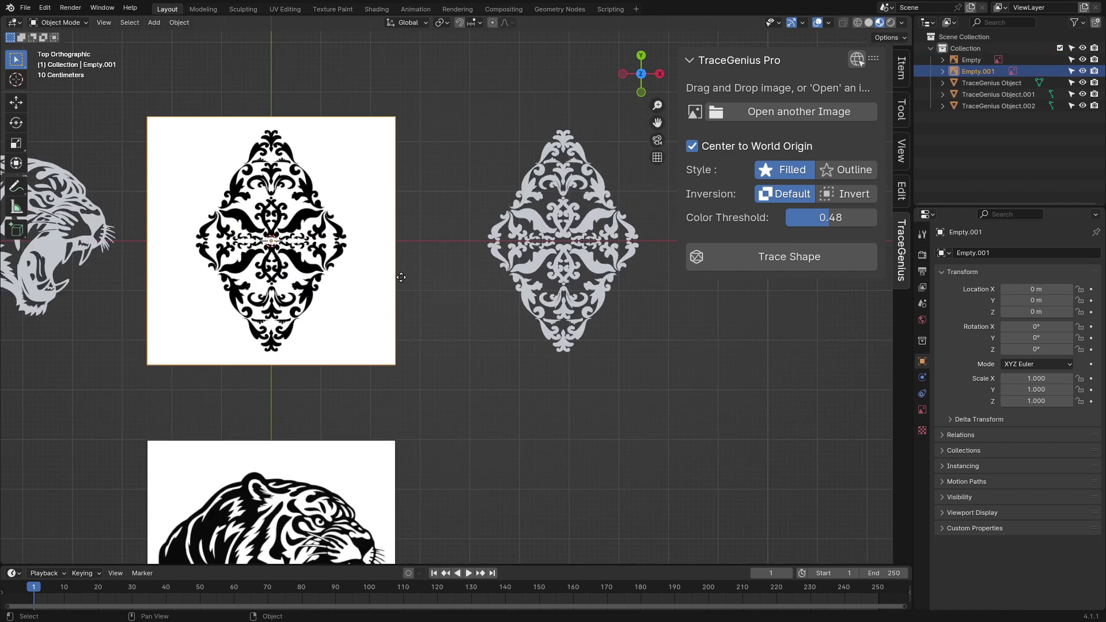
pyautogui.click(777, 257)
pyautogui.scroll(-2, 486, 276)
pyautogui.press('g')
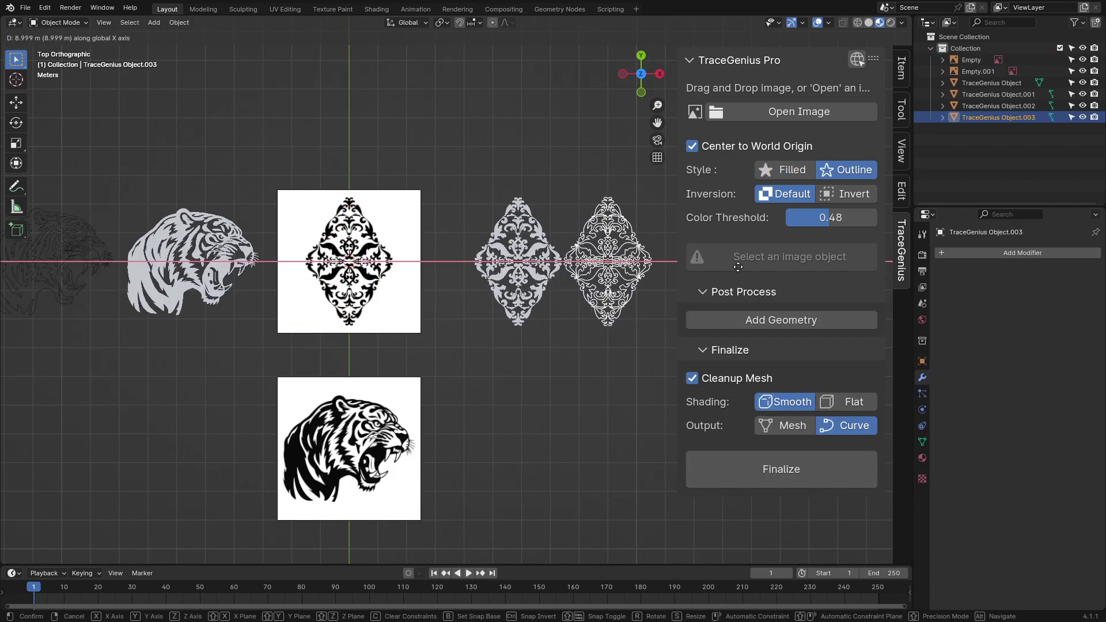
pyautogui.click(737, 266)
pyautogui.scroll(7, 628, 251)
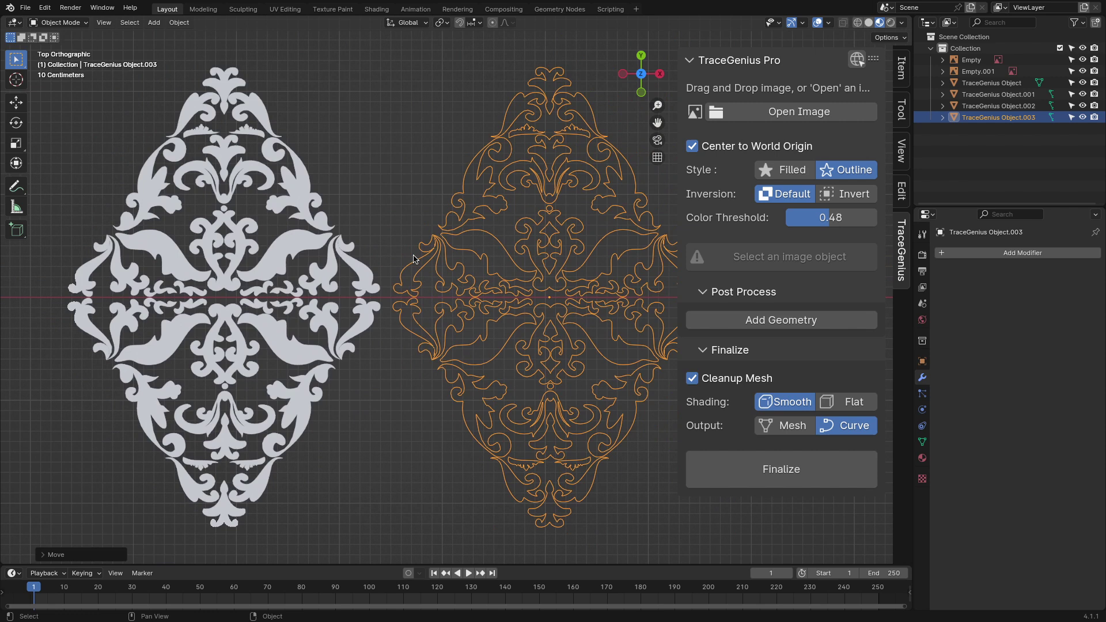
pyautogui.scroll(-2, 445, 247)
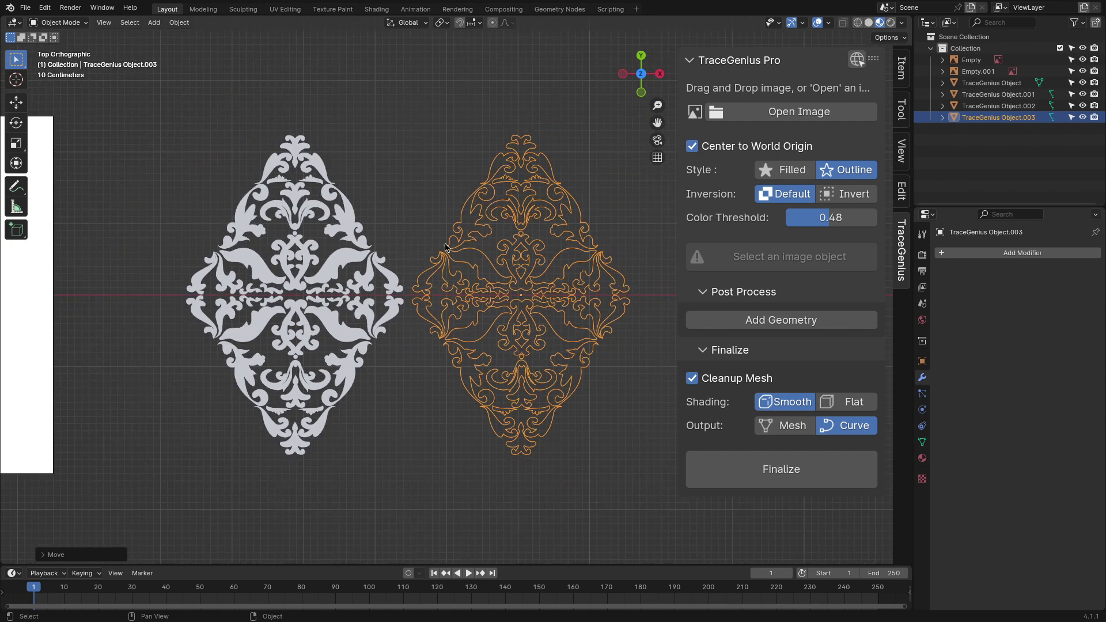
pyautogui.click(396, 224)
pyautogui.scroll(5, 397, 225)
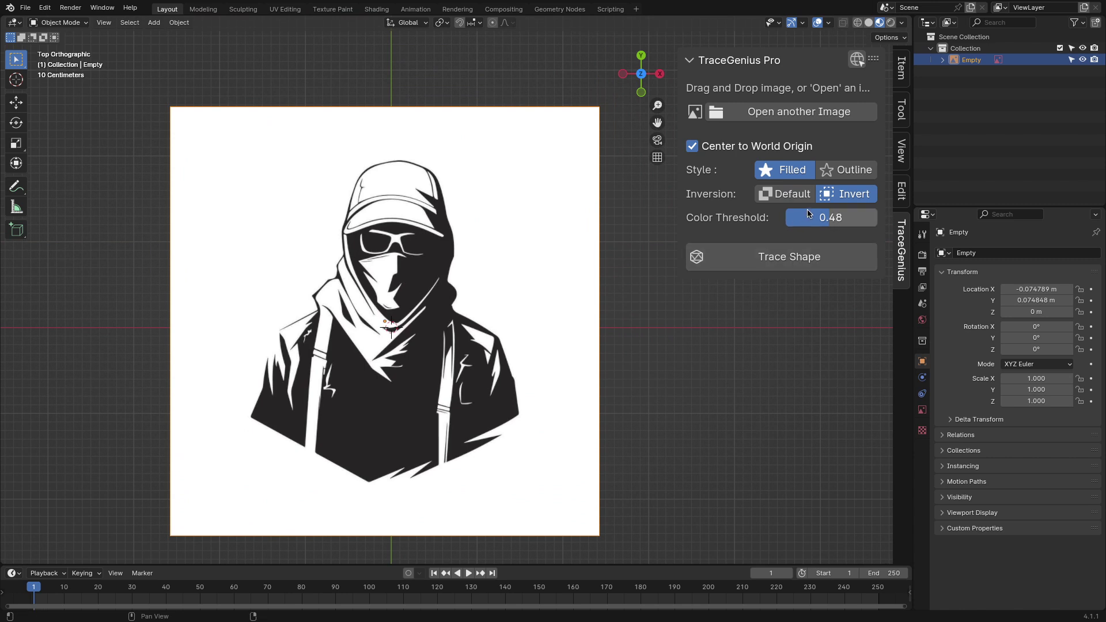
# - Trace the masked man image as a filled shape with default inversion and move the trace along X, left of the image
pyautogui.click(796, 249)
pyautogui.scroll(-3, 598, 307)
pyautogui.press('g')
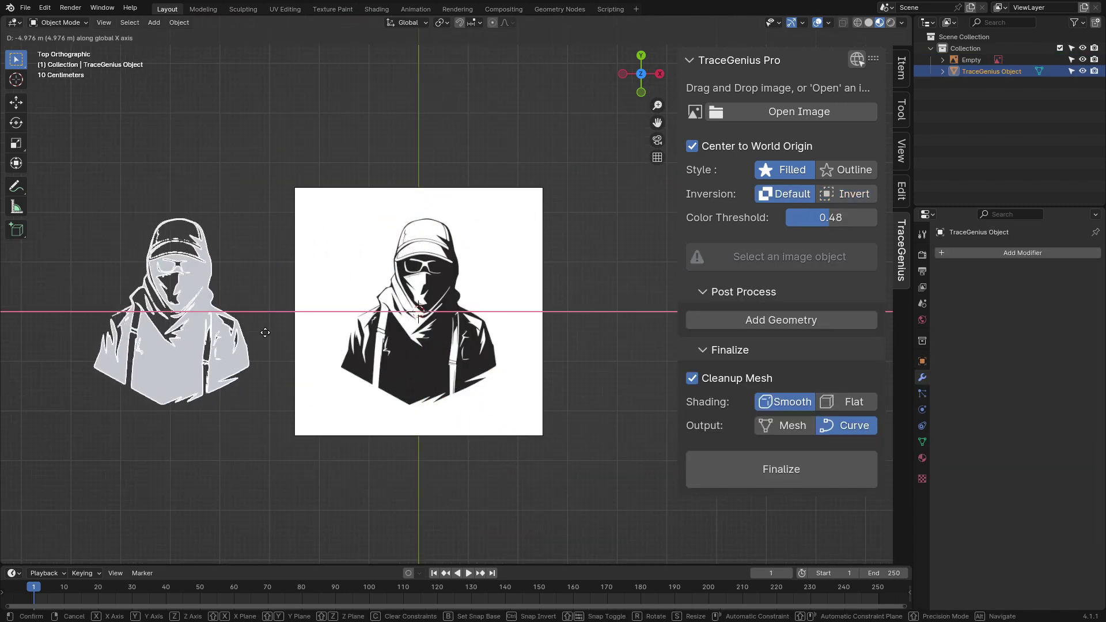
pyautogui.click(271, 326)
pyautogui.scroll(1, 248, 309)
pyautogui.click(228, 290)
# - Trace the masked man image with inverted inversion and move this trace along X to the left of the first trace
pyautogui.click(523, 294)
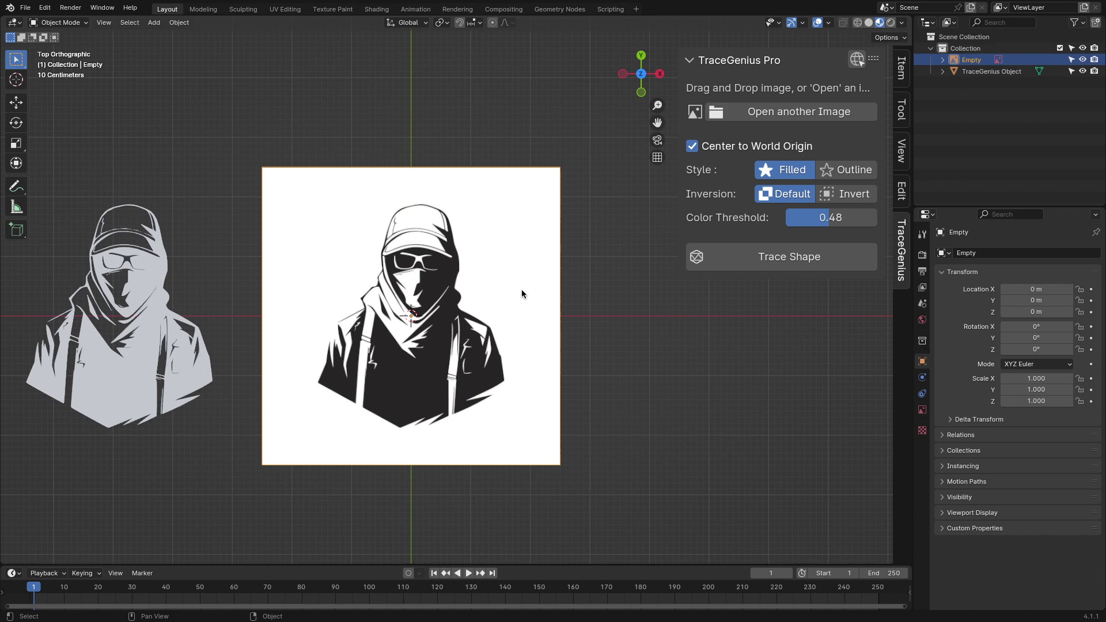
pyautogui.click(816, 254)
pyautogui.press('g')
pyautogui.press('x')
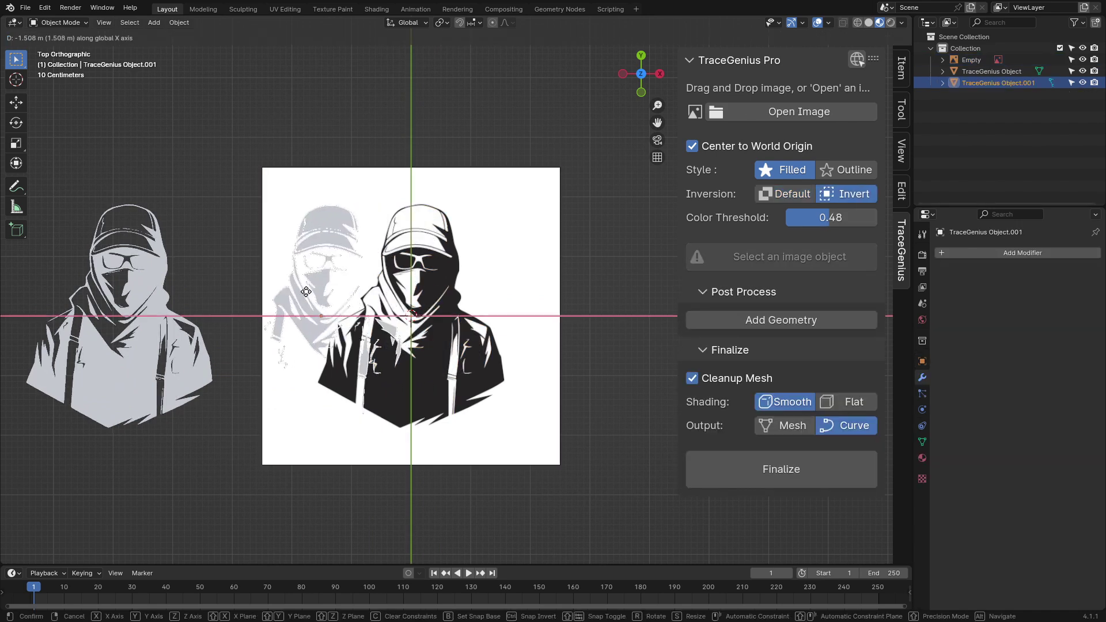
pyautogui.click(95, 288)
pyautogui.keyDown('shift'); pyautogui.moveTo(99, 287); pyautogui.dragTo(426, 282, button='middle'); pyautogui.keyUp('shift')
pyautogui.scroll(3, 426, 281)
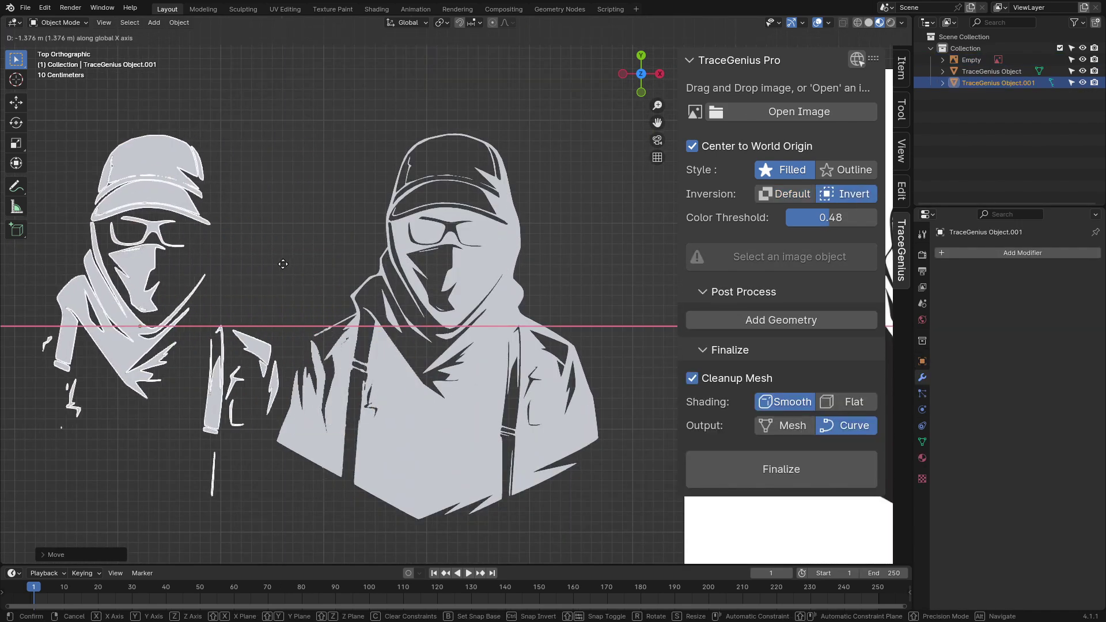
pyautogui.click(326, 238)
pyautogui.scroll(2, 350, 244)
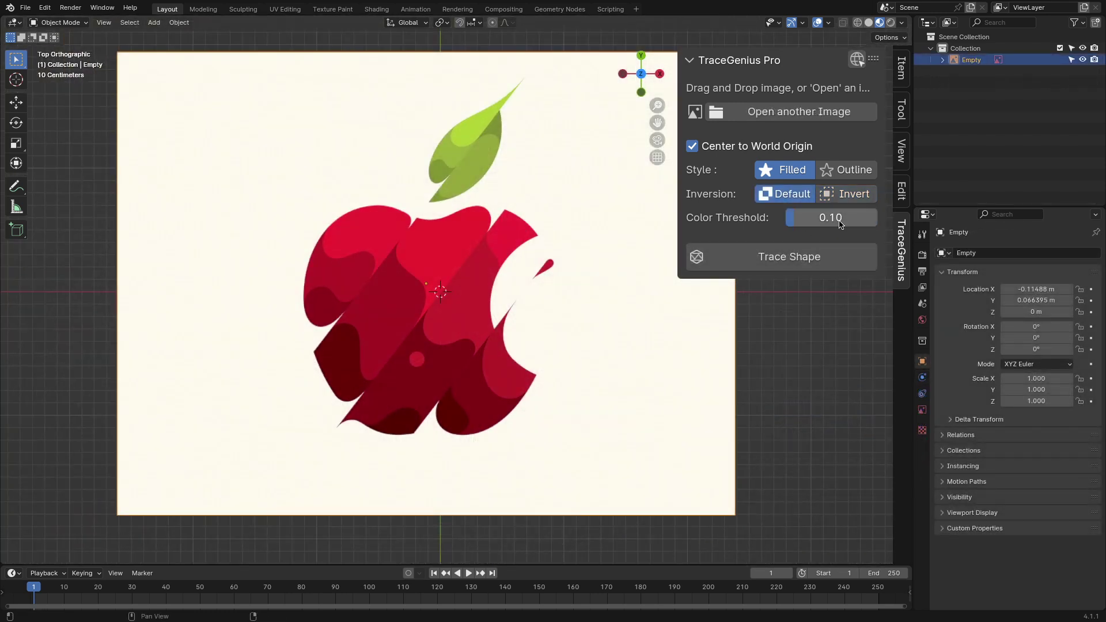
# - Trace the apple image as a filled shape with color threshold 0.10 and move the trace to the left of the image
pyautogui.click(748, 257)
pyautogui.keyDown('shift'); pyautogui.moveTo(150, 363); pyautogui.dragTo(267, 329, button='middle'); pyautogui.keyUp('shift')
pyautogui.scroll(-2, 430, 332)
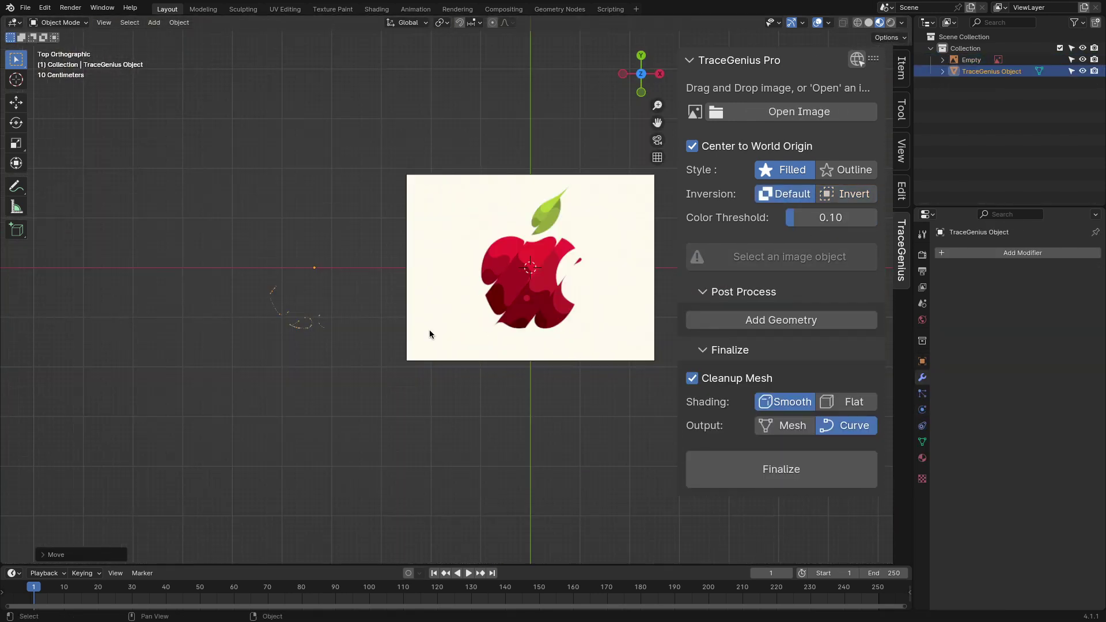
# - Trace the apple image again with color threshold 0.20 and place the result to the left of the first apple trace
pyautogui.click(429, 332)
pyautogui.keyDown('shift'); pyautogui.moveTo(490, 329); pyautogui.dragTo(430, 327, button='middle'); pyautogui.keyUp('shift')
pyautogui.click(461, 323)
pyautogui.press('Return')
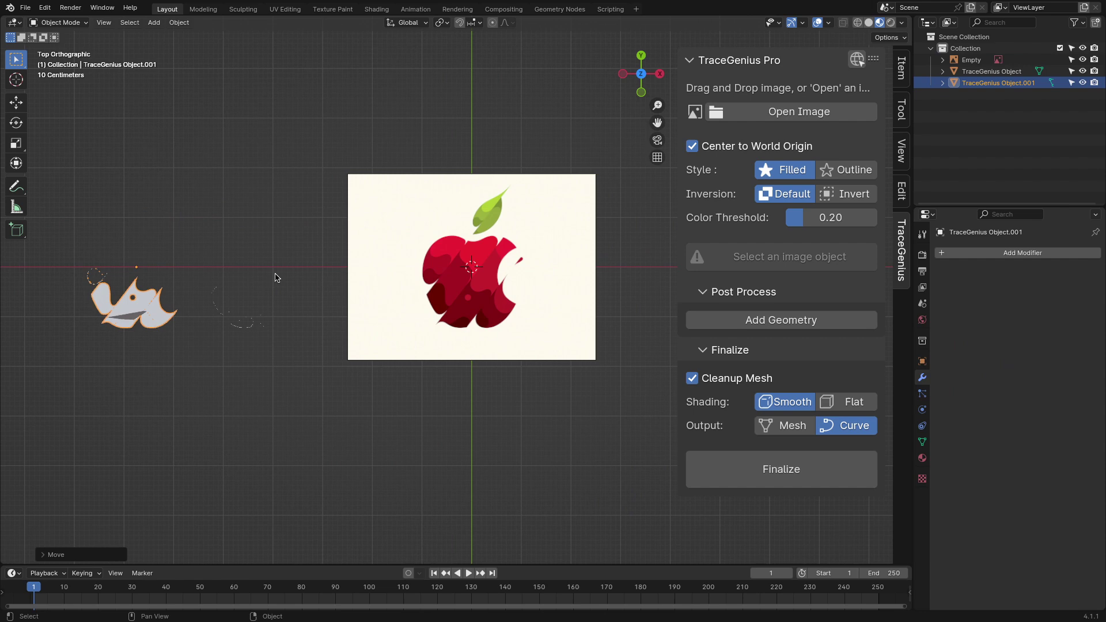
# - Trace the apple image with color thresholds 0.30 and 0.50, moving the first trace along negative X and the second along Y above the image
pyautogui.click(814, 223)
pyautogui.click(736, 253)
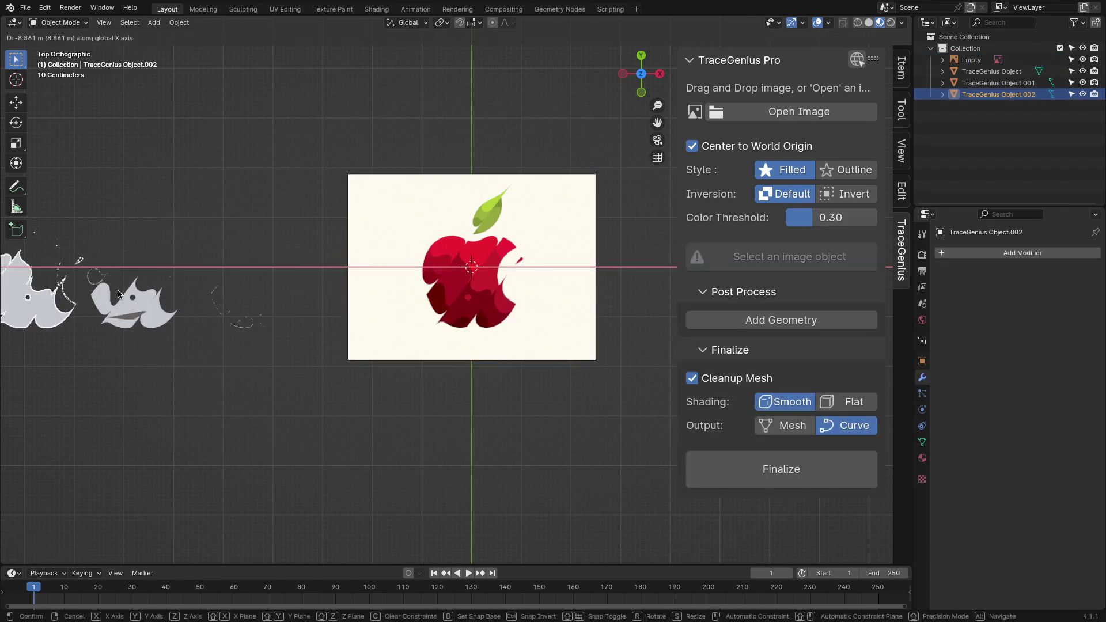
pyautogui.press('Return')
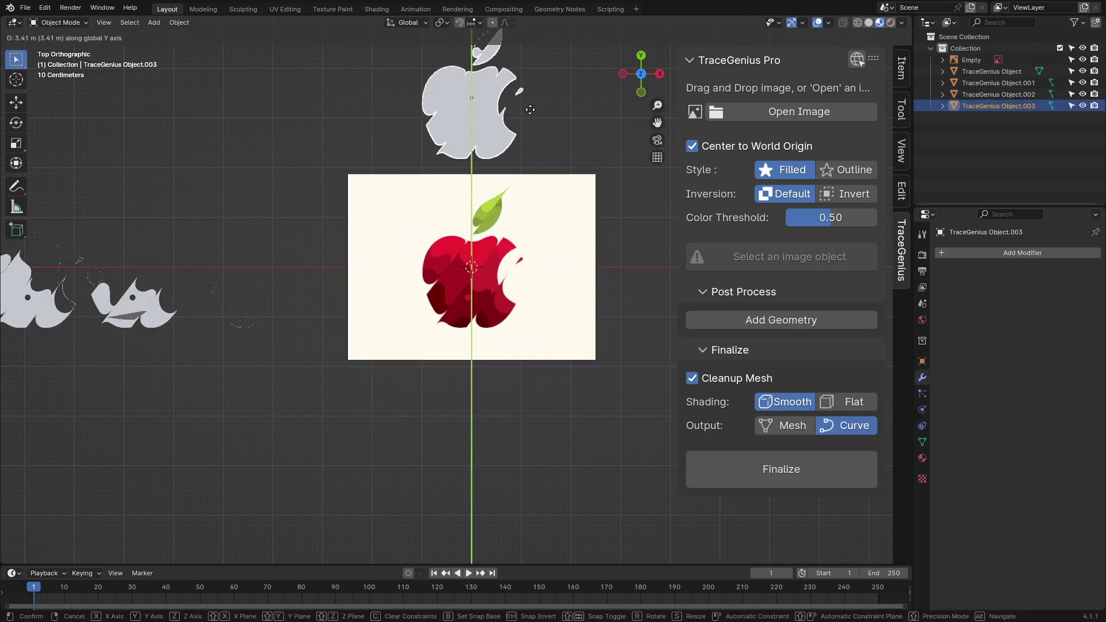
# - Trace the apple image with color threshold 0.80 and place the result at the left end of the upper row of traces
pyautogui.click(838, 218)
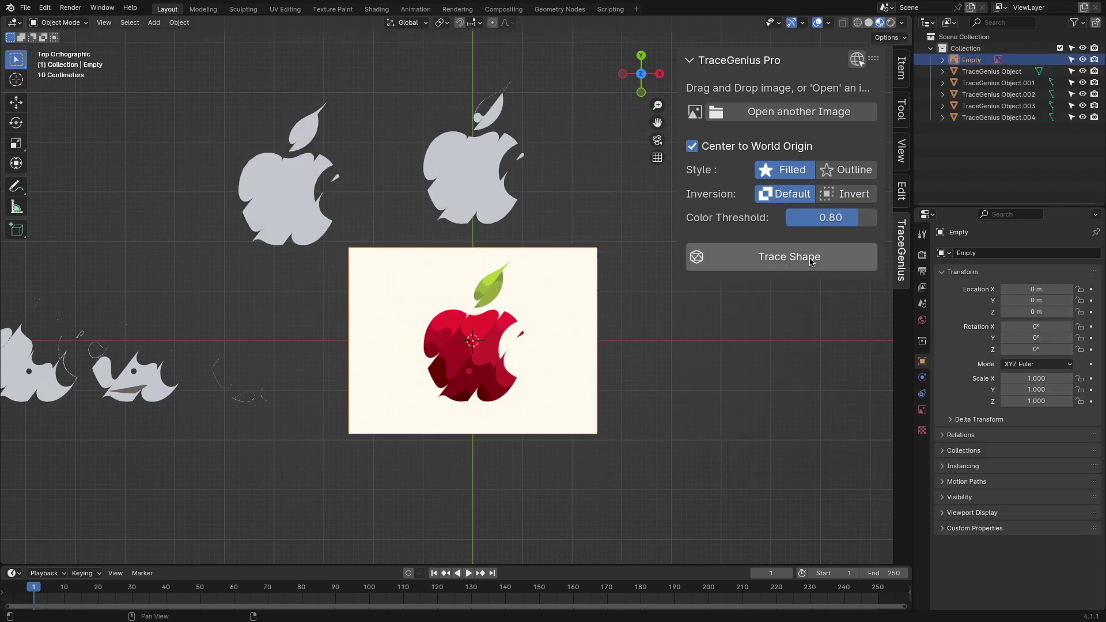
pyautogui.click(810, 261)
# - Trace the apple image with color threshold 1.00 and delete the resulting trace
pyautogui.click(823, 254)
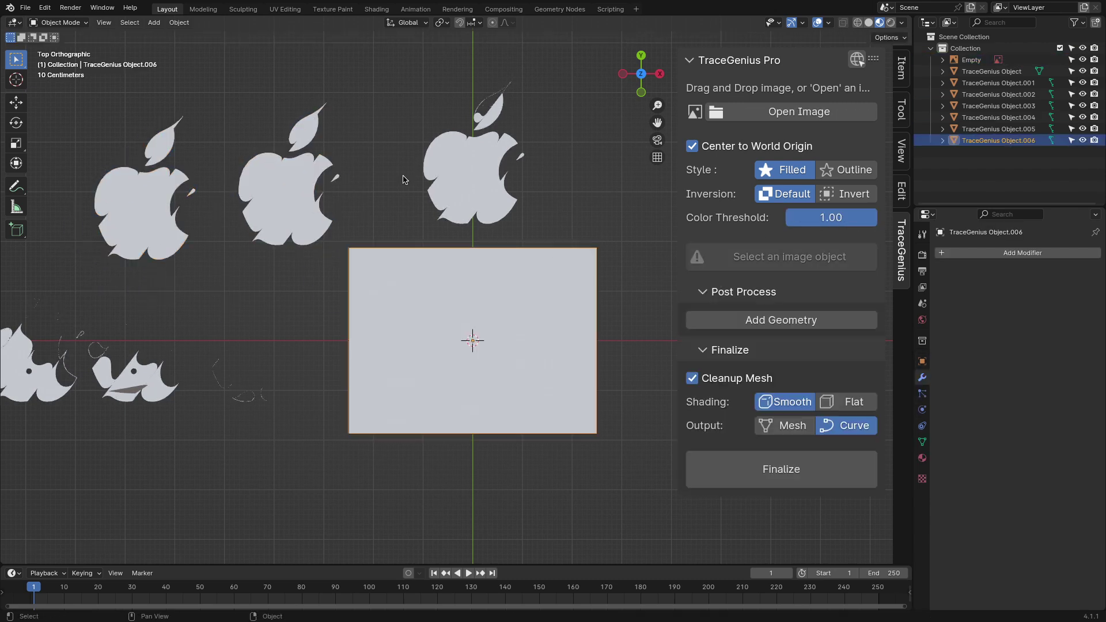
pyautogui.press('g')
pyautogui.rightClick(457, 321)
pyautogui.press('x')
pyautogui.click(458, 321)
# - Compare the upper apple traces and move the color threshold 0.50 trace to the left of the others
pyautogui.scroll(6, 171, 178)
pyautogui.keyDown('shift'); pyautogui.moveTo(221, 226); pyautogui.dragTo(173, 314, button='middle'); pyautogui.keyUp('shift')
pyautogui.scroll(6, 460, 240)
pyautogui.scroll(-5, 487, 226)
pyautogui.keyDown('shift'); pyautogui.moveTo(595, 137); pyautogui.dragTo(477, 202, button='middle'); pyautogui.keyUp('shift')
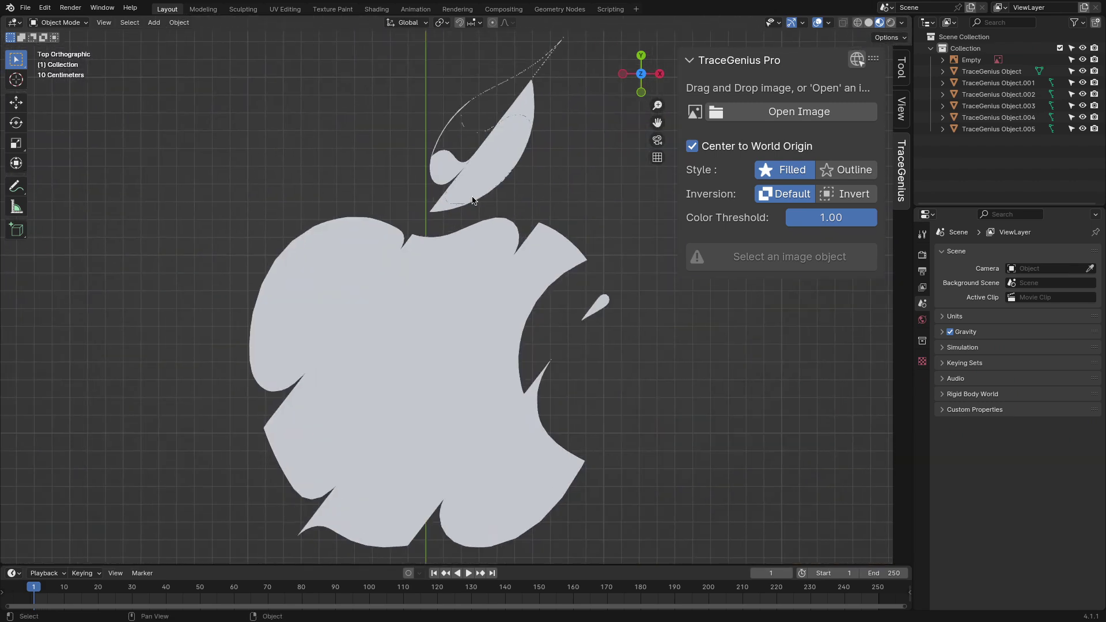
pyautogui.scroll(-7, 518, 224)
pyautogui.click(509, 266)
pyautogui.press('g')
pyautogui.click(98, 300)
pyautogui.scroll(6, 213, 286)
pyautogui.keyDown('shift'); pyautogui.moveTo(213, 286); pyautogui.dragTo(483, 230, button='middle'); pyautogui.keyUp('shift')
pyautogui.press('g')
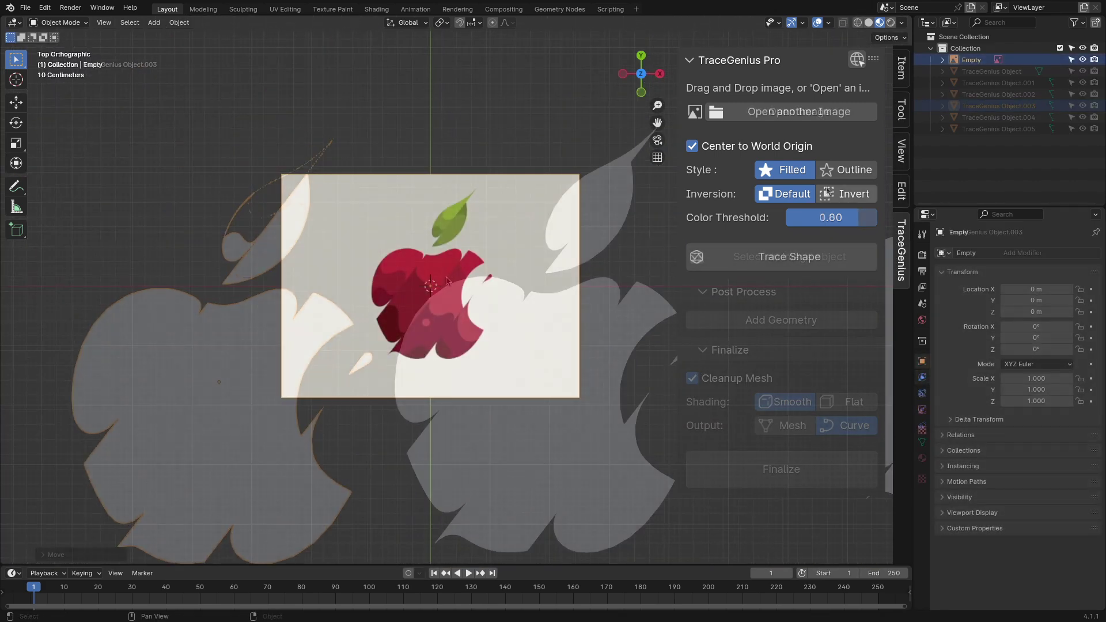
# - Trace the apple image in outline style with color threshold 0.80 and move the outline along X to the left of the image
pyautogui.click(849, 175)
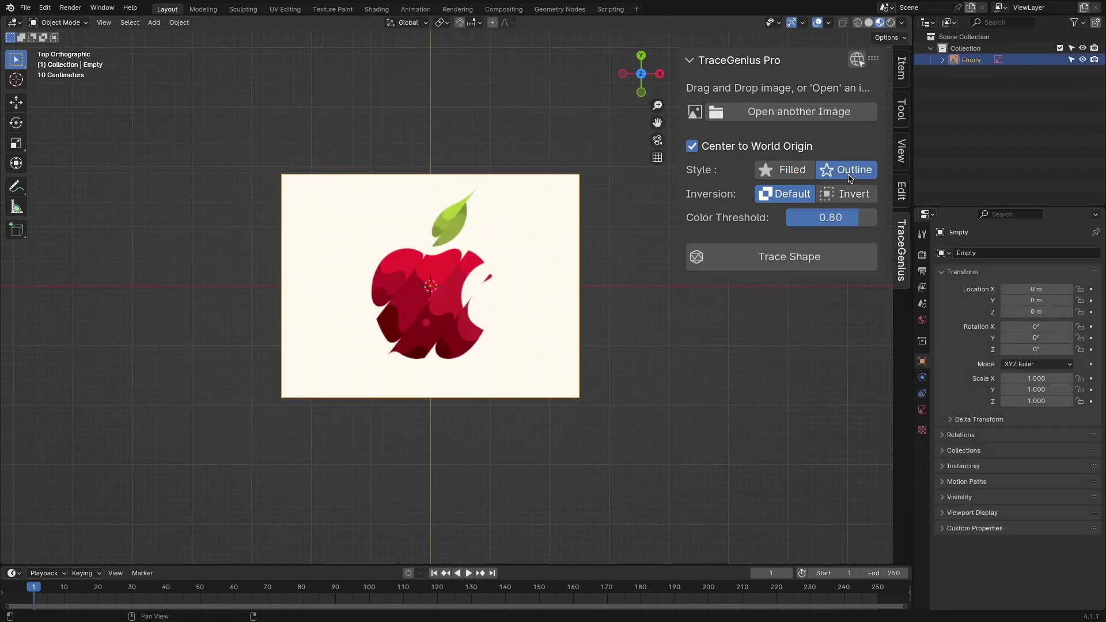
pyautogui.click(824, 253)
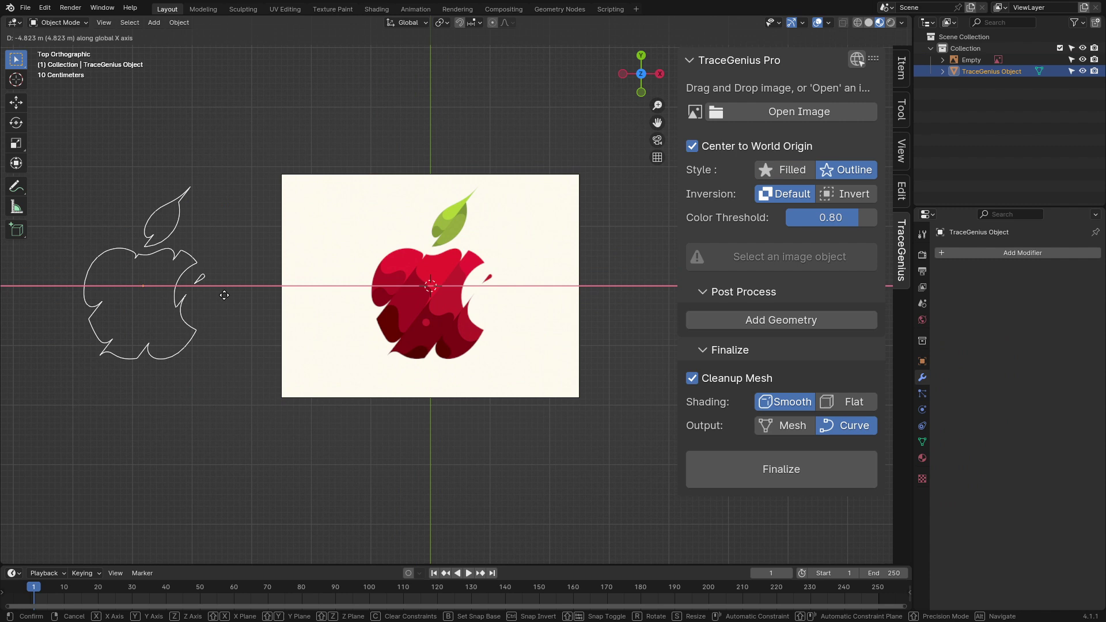
# - Trace the apple image in filled style with color threshold 0.80 and move the shape along X to the left of the outline trace
pyautogui.click(418, 293)
pyautogui.click(786, 257)
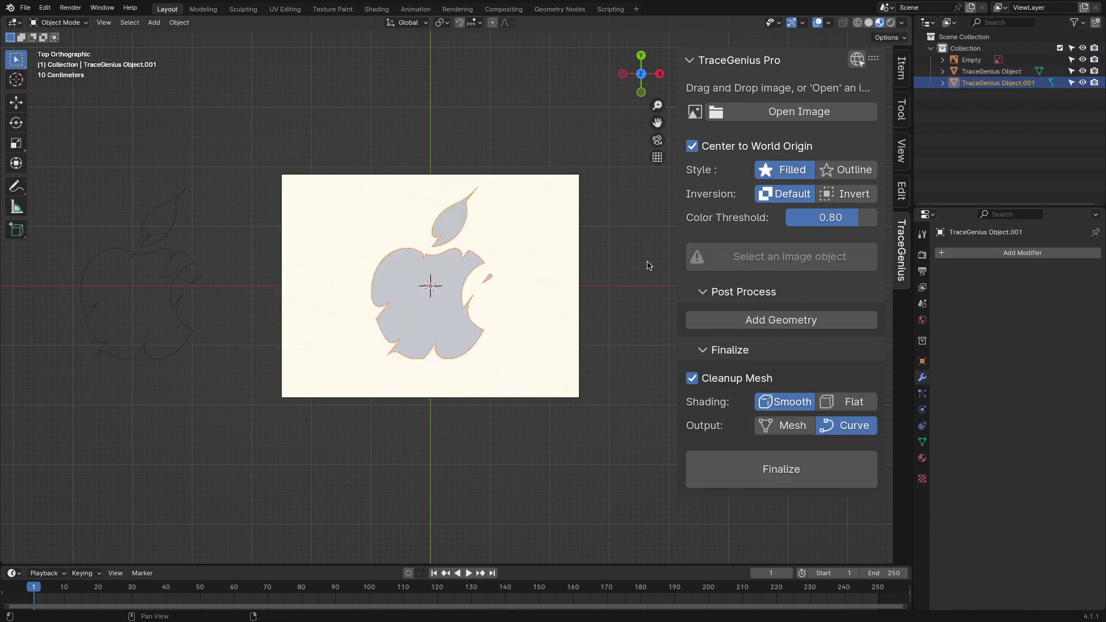
pyautogui.press('g')
pyautogui.press('x')
pyautogui.click(37, 278)
pyautogui.moveTo(174, 274); pyautogui.dragTo(482, 255, button='middle')
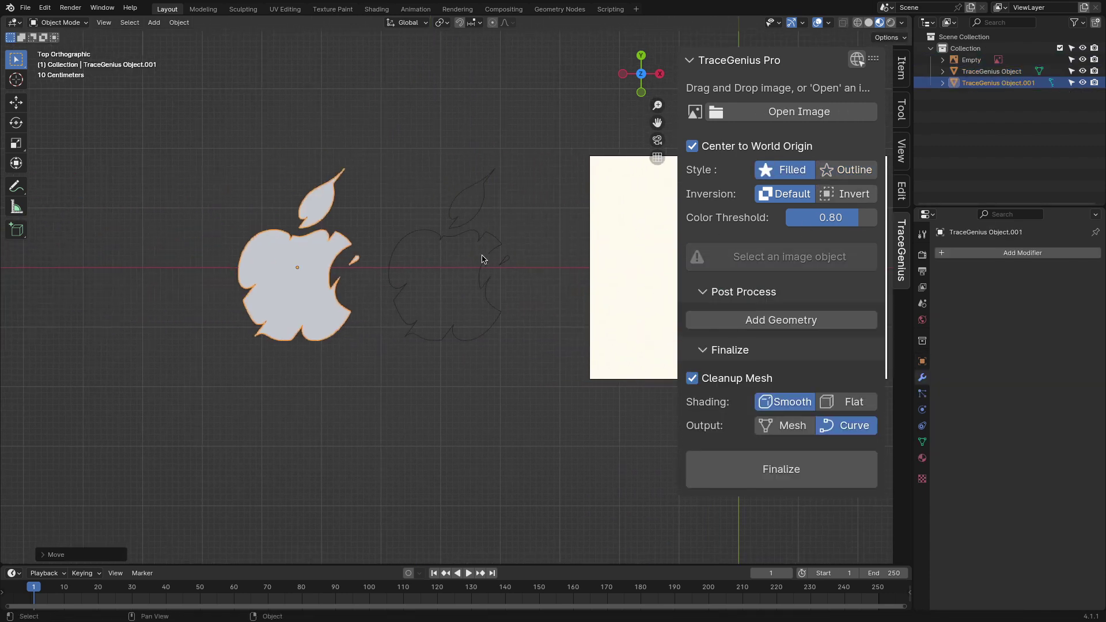
# - Add geometry to the filled apple trace and extrude it by 0.059 m
pyautogui.click(288, 303)
pyautogui.moveTo(288, 304); pyautogui.dragTo(496, 272, button='middle')
pyautogui.click(763, 354)
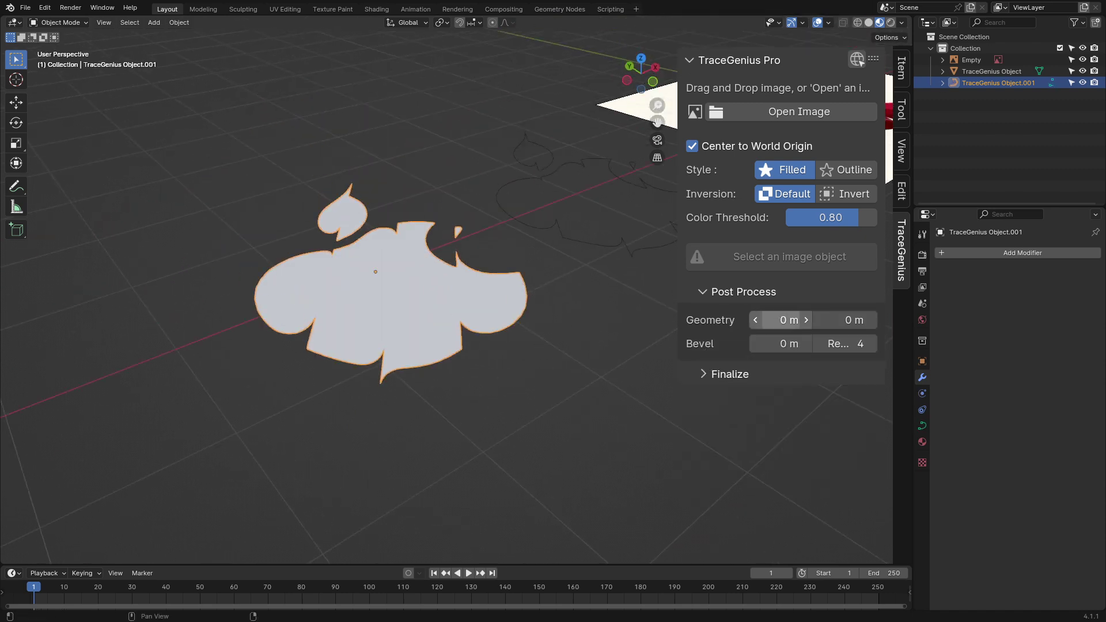
pyautogui.moveTo(781, 320); pyautogui.dragTo(806, 320)
pyautogui.scroll(1, 437, 317)
pyautogui.moveTo(436, 318)
pyautogui.mouseDown(button='middle')
pyautogui.moveTo(444, 302)
pyautogui.moveTo(445, 323)
pyautogui.moveTo(458, 322)
pyautogui.mouseUp(button='middle')
pyautogui.moveTo(781, 319); pyautogui.dragTo(749, 320)
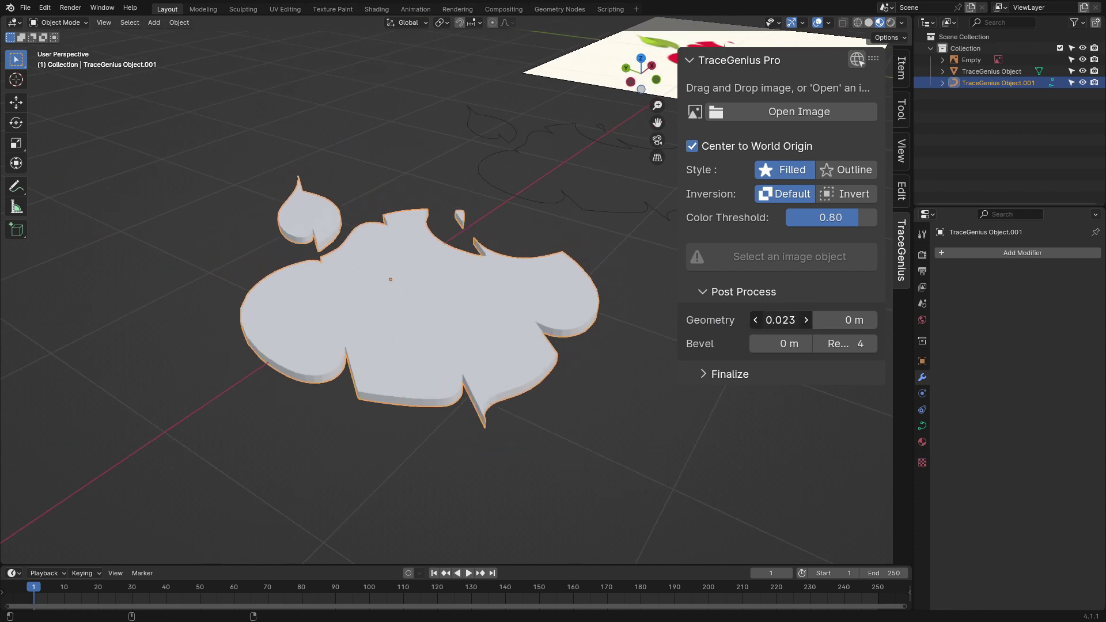
# - Try an offset on the extruded apple, reset it to 0 m and set the bevel to 0.014 m
pyautogui.moveTo(837, 319)
pyautogui.mouseDown()
pyautogui.moveTo(861, 319)
pyautogui.moveTo(842, 320)
pyautogui.mouseUp()
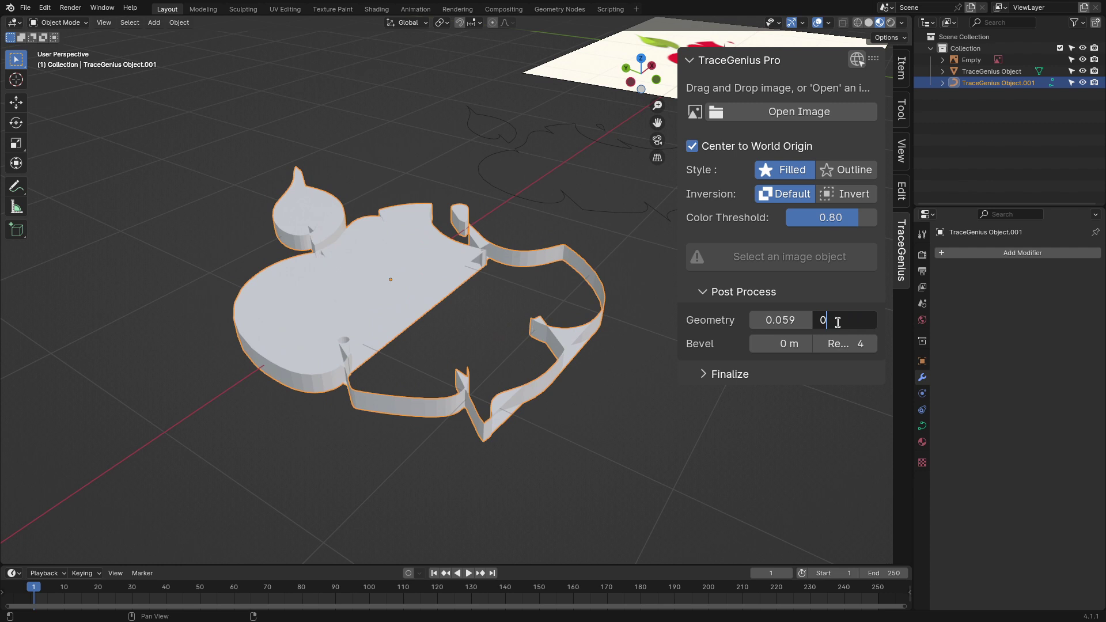
pyautogui.press('Return')
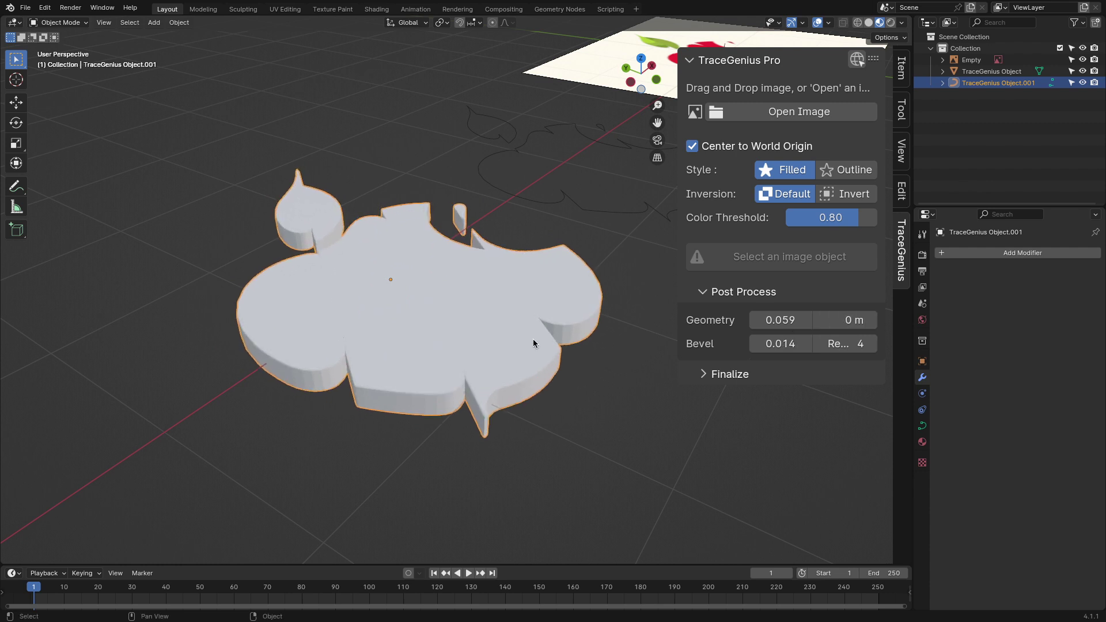
pyautogui.moveTo(533, 340); pyautogui.dragTo(525, 255, button='middle')
pyautogui.scroll(-2, 536, 242)
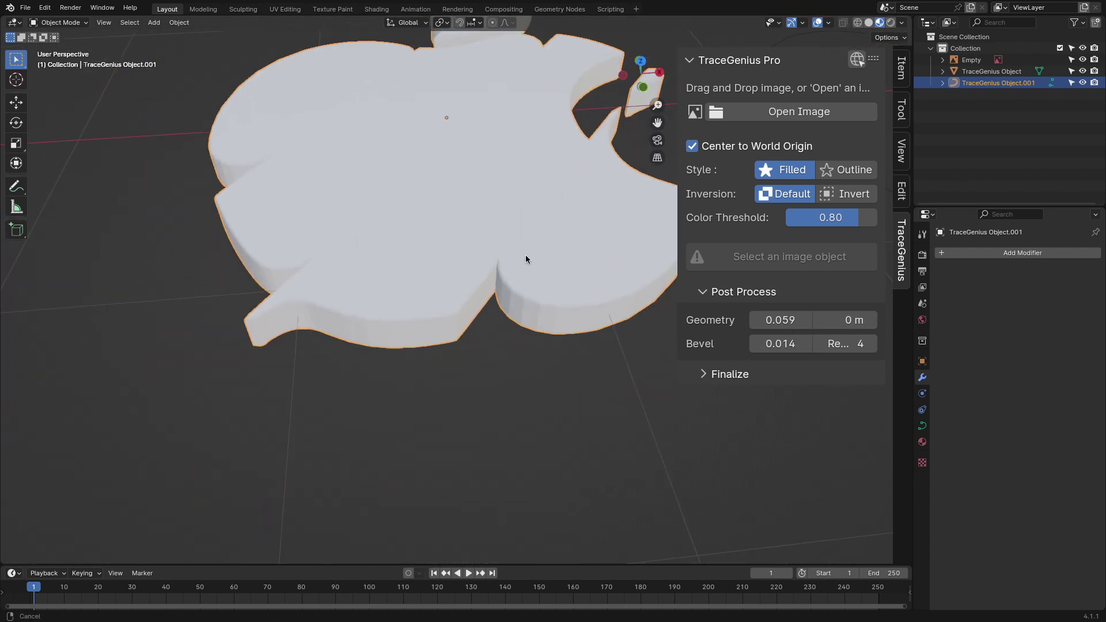
pyautogui.scroll(2, 525, 258)
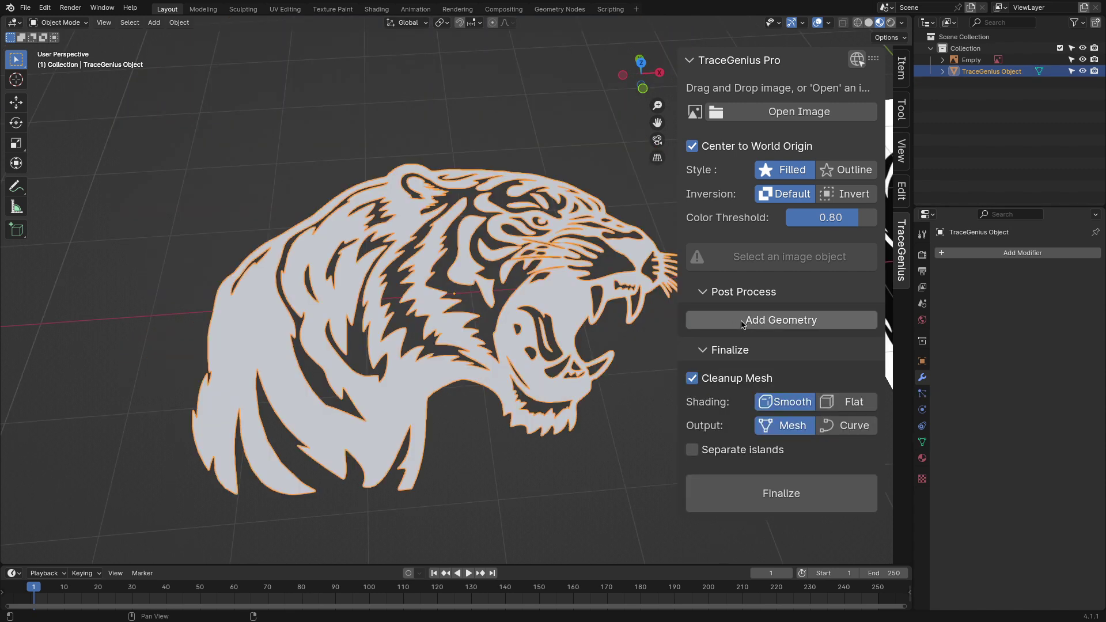
# - Add geometry to the filled tiger head trace and extrude it by 0.056 m
pyautogui.click(780, 319)
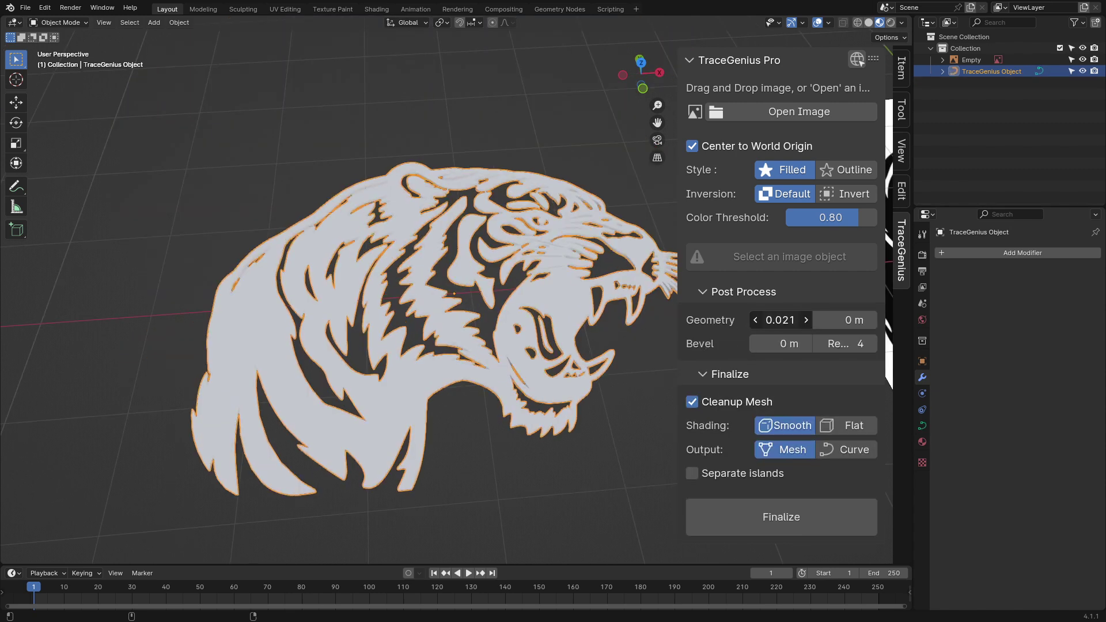
pyautogui.moveTo(438, 322); pyautogui.dragTo(457, 362, button='middle')
pyautogui.scroll(5, 457, 362)
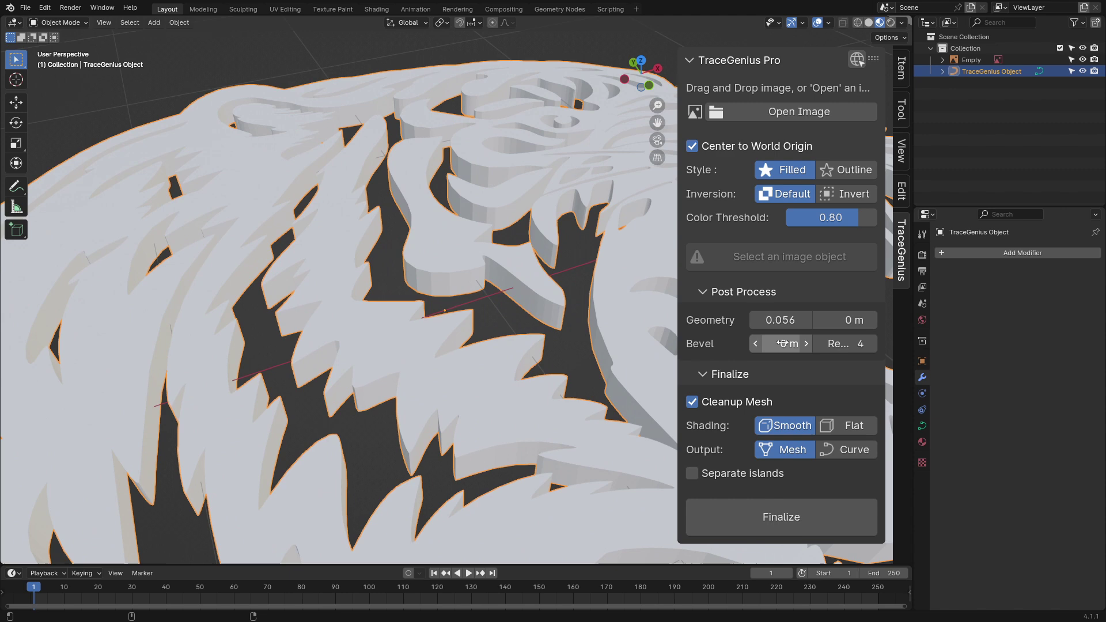
# - Set the tiger trace's bevel to 0.008 m, keeping its offset at 0 m
pyautogui.moveTo(782, 344); pyautogui.dragTo(790, 343)
pyautogui.moveTo(845, 320)
pyautogui.mouseDown()
pyautogui.moveTo(827, 321)
pyautogui.moveTo(845, 321)
pyautogui.mouseUp()
pyautogui.scroll(-5, 541, 344)
pyautogui.moveTo(541, 344); pyautogui.dragTo(626, 433, button='middle')
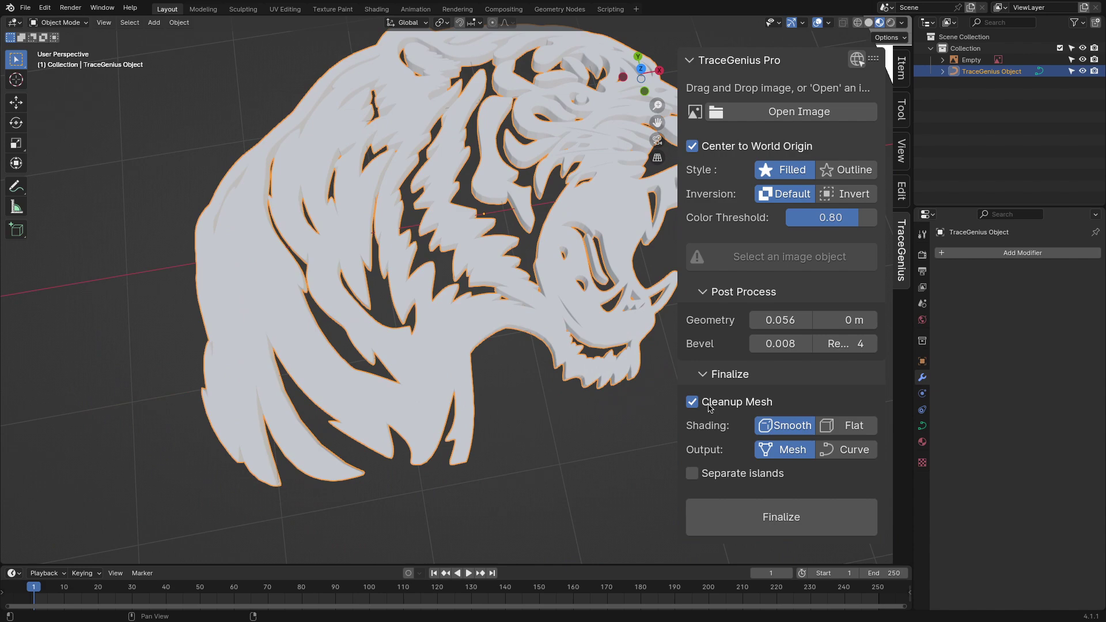
# - Display the wireframe on the tiger trace and deselect it to examine its triangulated faces
pyautogui.scroll(4, 507, 398)
pyautogui.hotkey('shift', 'w')
pyautogui.scroll(-4, 500, 391)
pyautogui.click(509, 386)
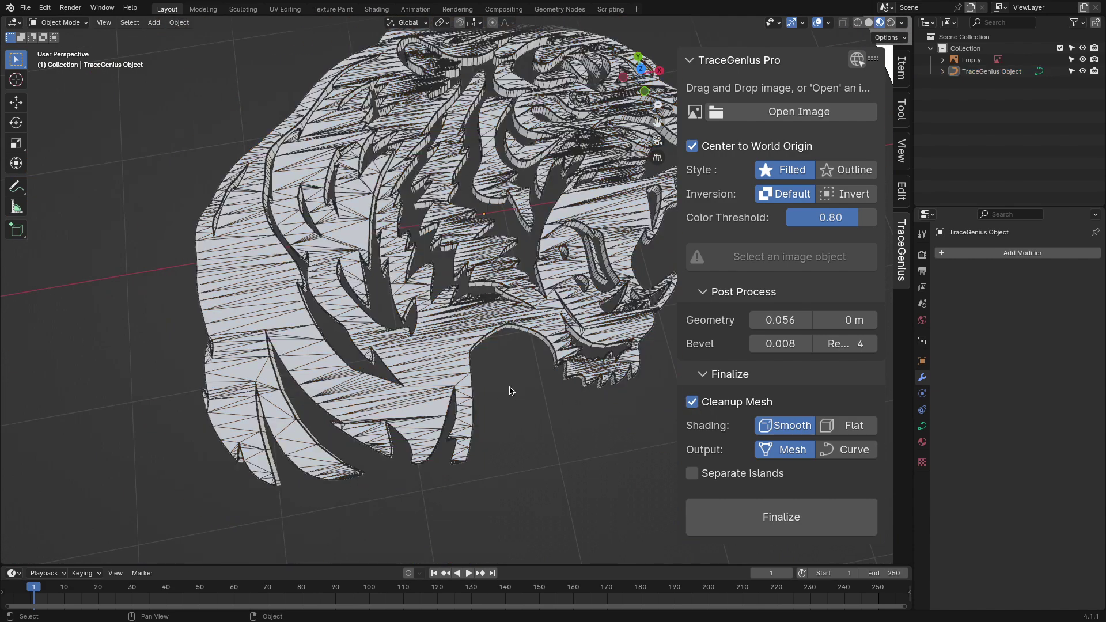
# - Finalize the tiger trace as a cleaned-up, smooth-shaded mesh, examine its topology and undo the finalization
pyautogui.keyDown('shift'); pyautogui.moveTo(507, 351); pyautogui.dragTo(533, 342, button='middle'); pyautogui.keyUp('shift')
pyautogui.click(533, 342)
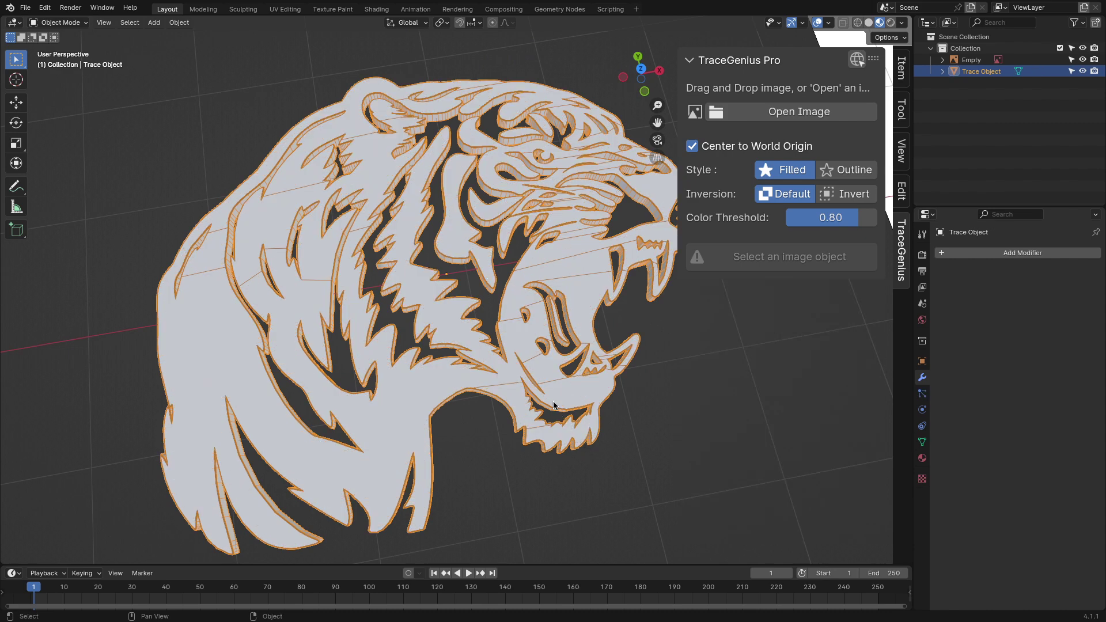
pyautogui.scroll(-3, 554, 405)
pyautogui.moveTo(548, 392); pyautogui.dragTo(563, 295, button='middle')
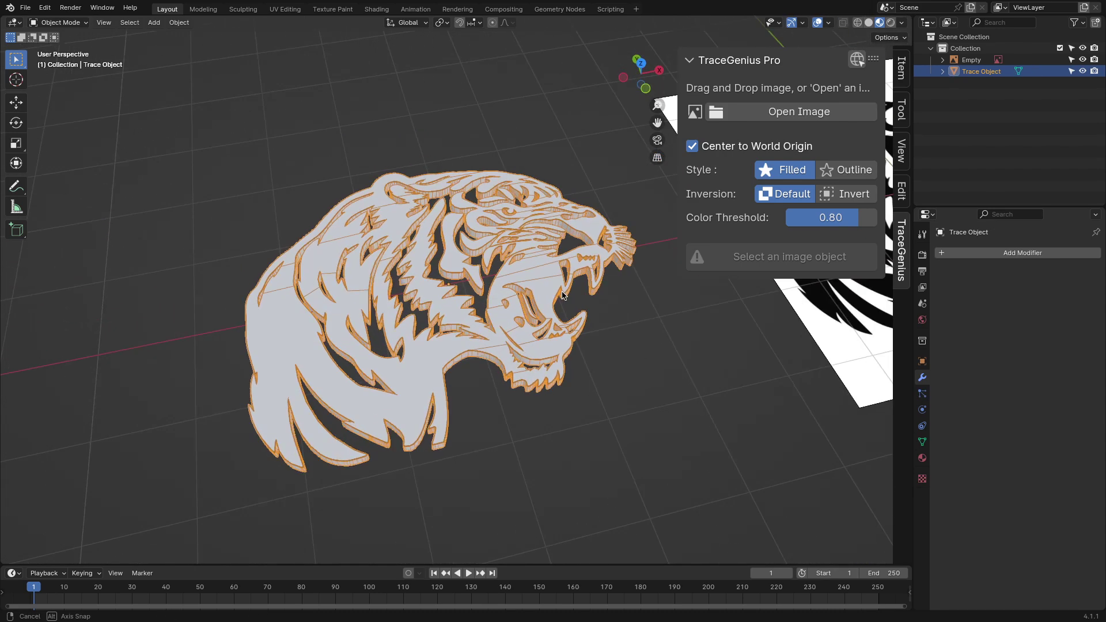
pyautogui.moveTo(469, 343)
pyautogui.keyDown('ctrl'); pyautogui.mouseDown(button='middle')
pyautogui.moveTo(488, 419)
pyautogui.moveTo(476, 358)
pyautogui.mouseUp(button='middle'); pyautogui.keyUp('ctrl')
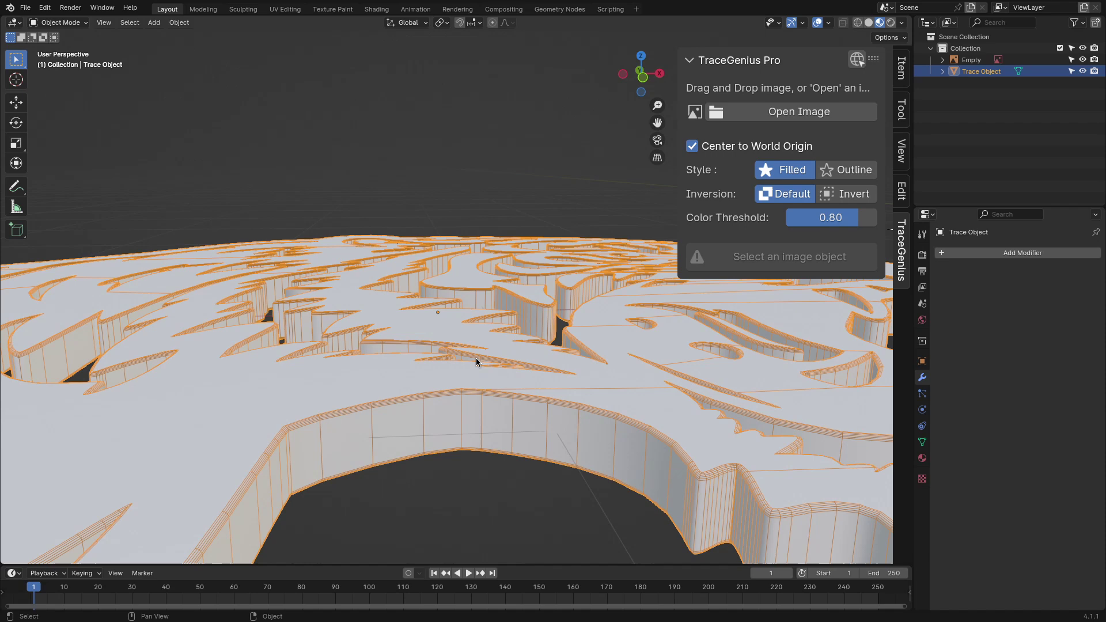
pyautogui.keyDown('shift'); pyautogui.moveTo(605, 437); pyautogui.dragTo(569, 354, button='middle'); pyautogui.keyUp('shift')
pyautogui.hotkey('ctrl', 'z')
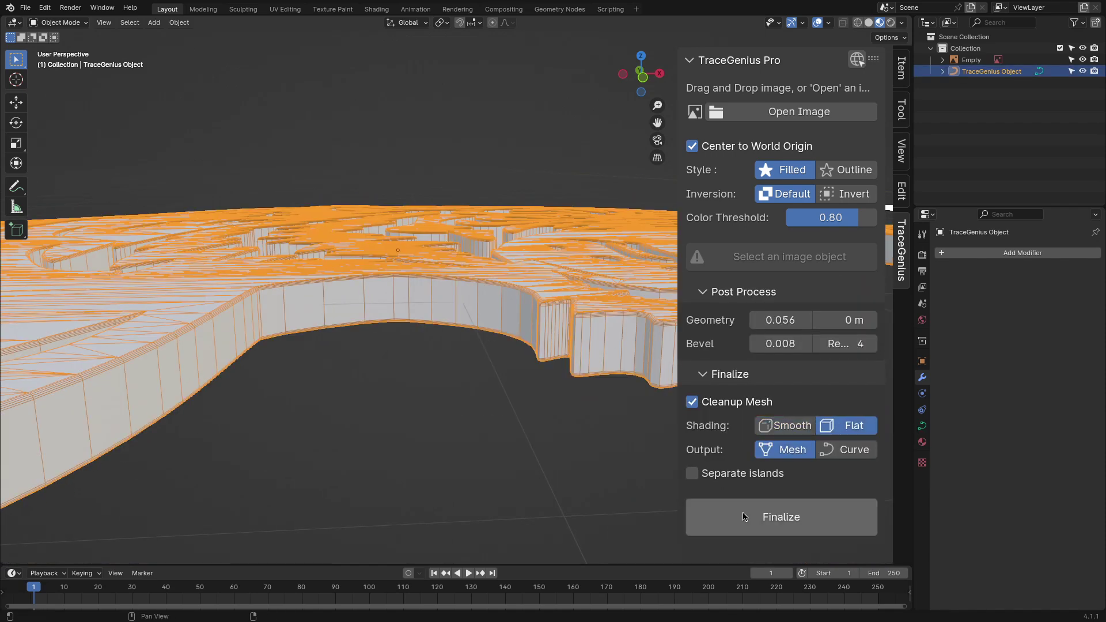
# - Compare the finalized tiger mesh in flat and smooth shading, undoing each finalization
pyautogui.hotkey('ctrl', 'shift', 'z')
pyautogui.hotkey('ctrl', 'z')
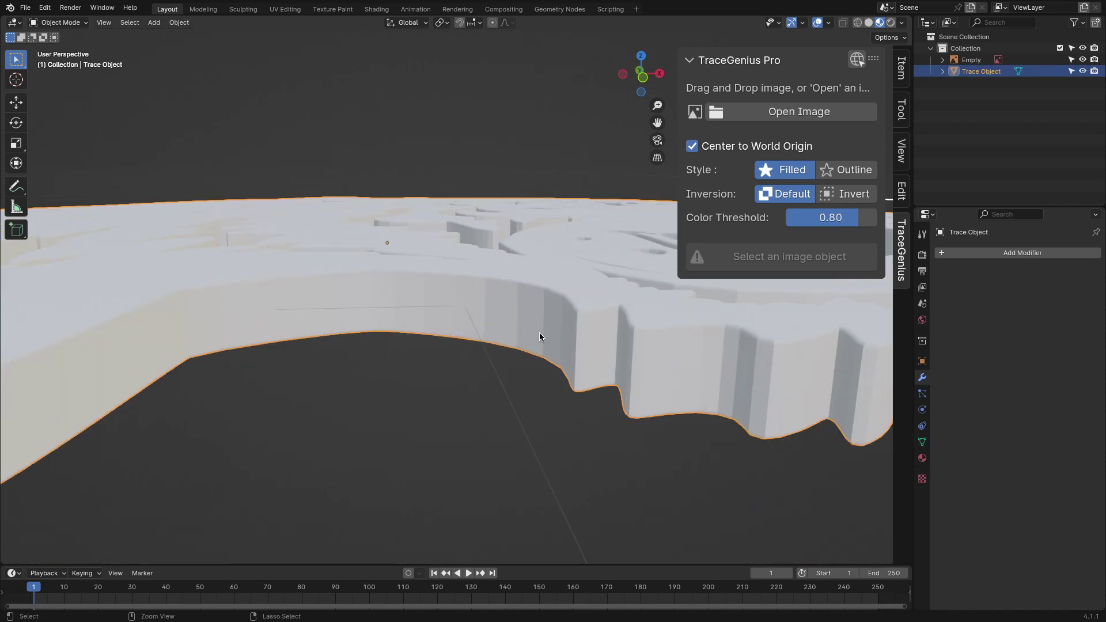
pyautogui.hotkey('ctrl', 'shift', 'z')
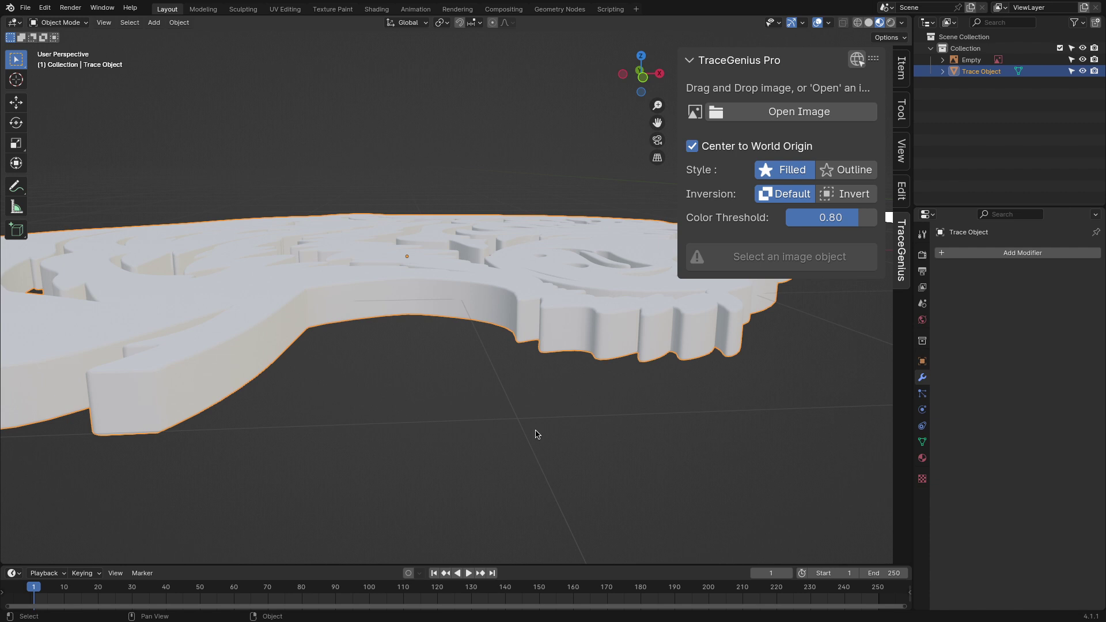
pyautogui.hotkey('ctrl', 'z')
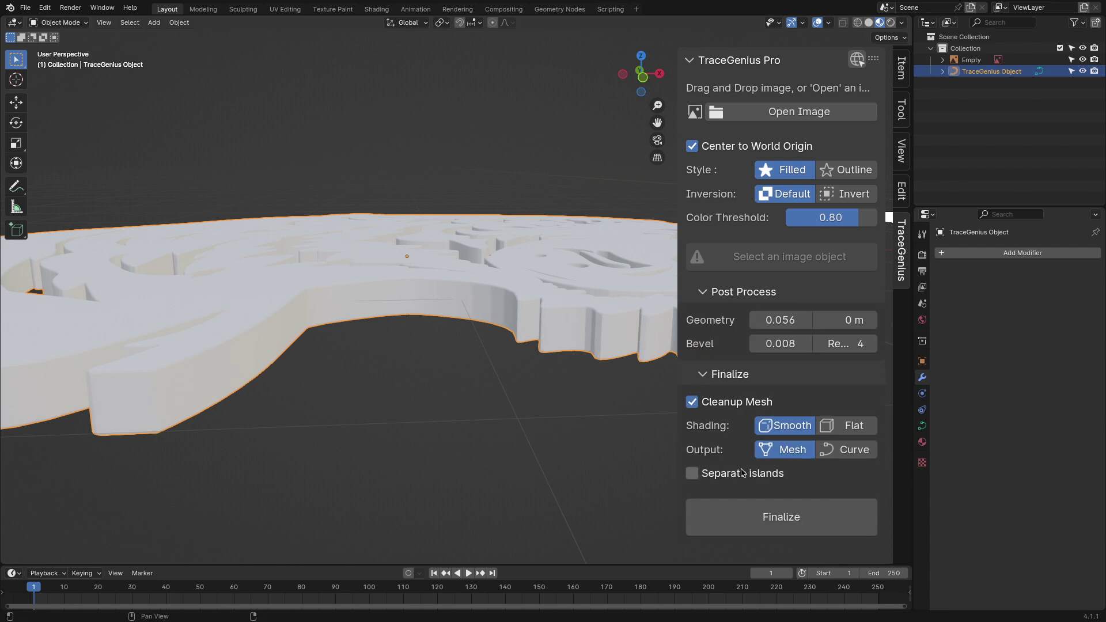
# - Finalize the tiger trace with curve output, undo it and finalize the trace with mesh output instead
pyautogui.click(794, 501)
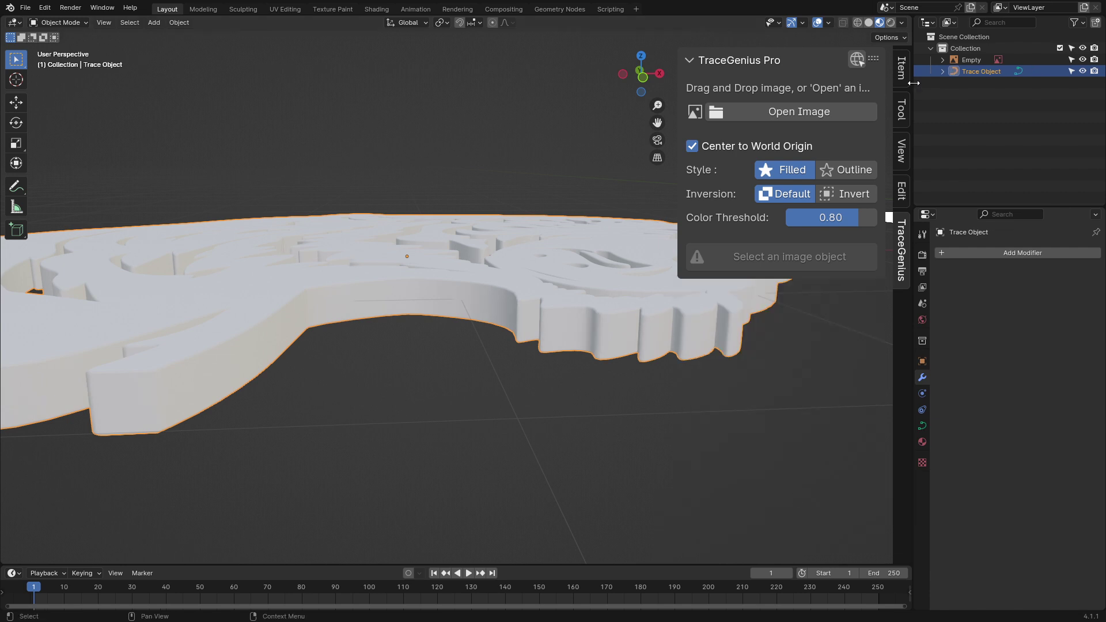
pyautogui.hotkey('ctrl', 'z')
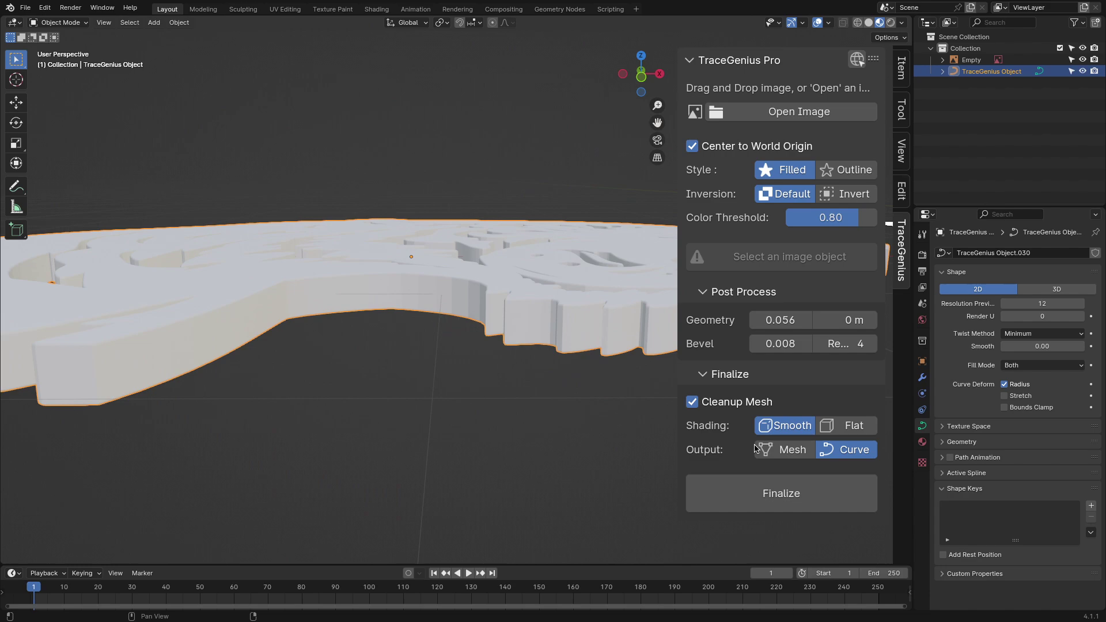
pyautogui.click(755, 449)
pyautogui.click(703, 531)
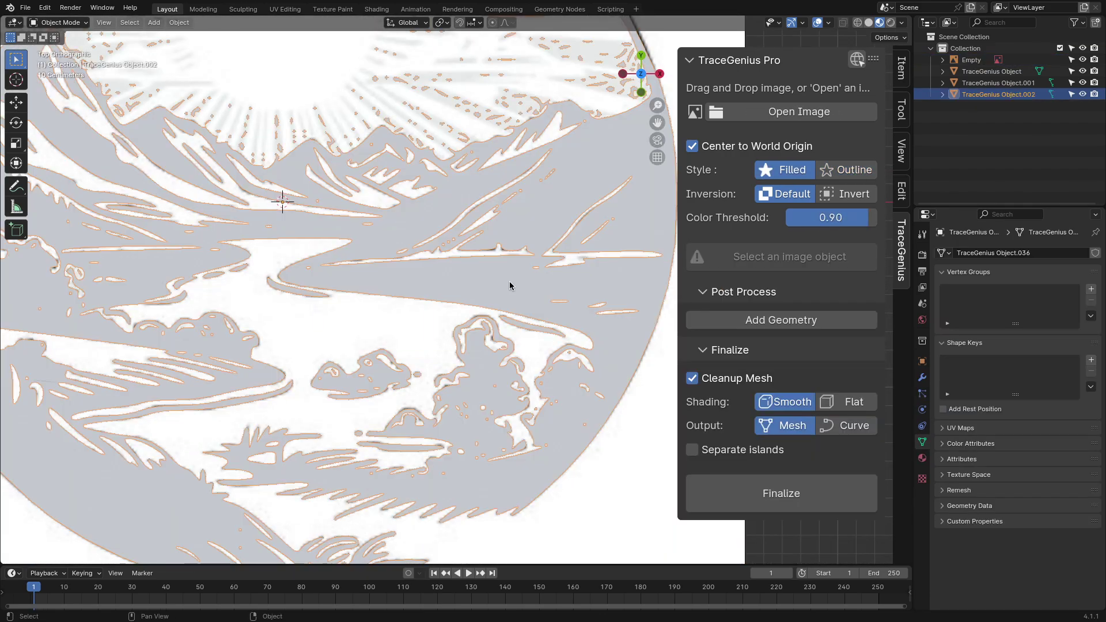
# - Open the color threshold value for editing after tracing the circular landscape image
pyautogui.click(855, 222)
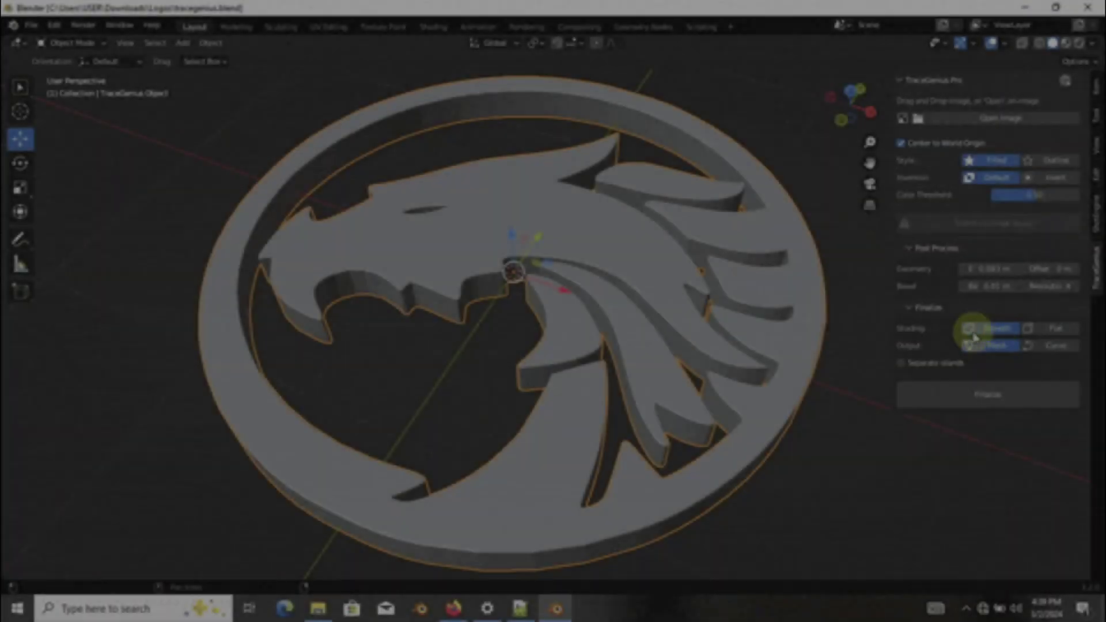
# - Finalize the extruded dragon logo as a mesh with separate islands and origins set to Geometry
pyautogui.click(1001, 345)
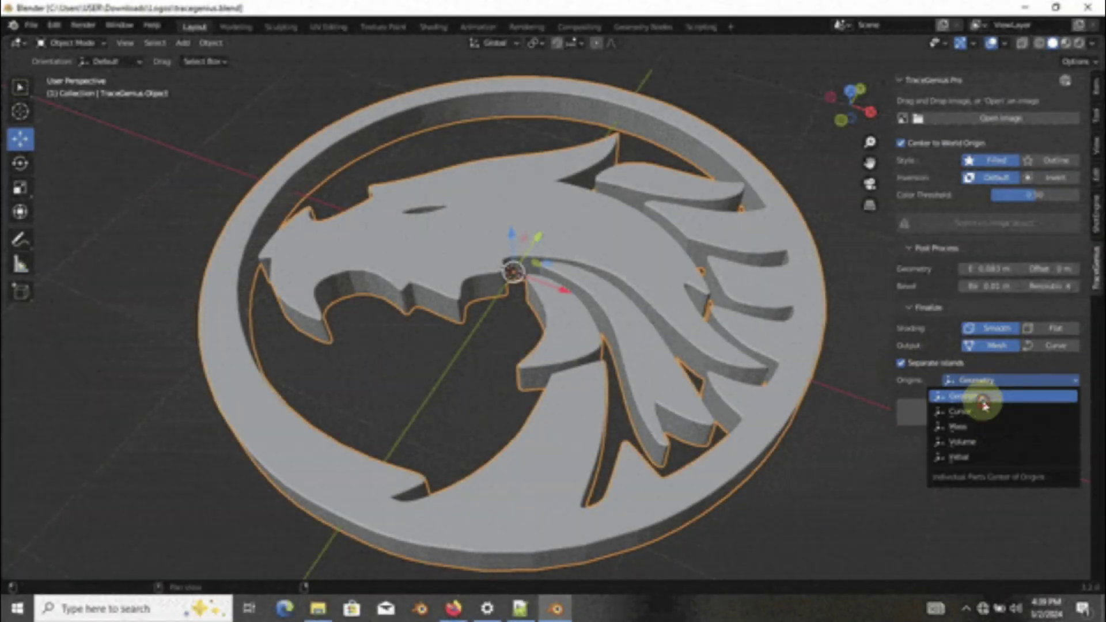
pyautogui.click(983, 405)
# - Select the separated islands of the dragon logo one after another to check their individual origins
pyautogui.click(531, 314)
pyautogui.rightClick(755, 334)
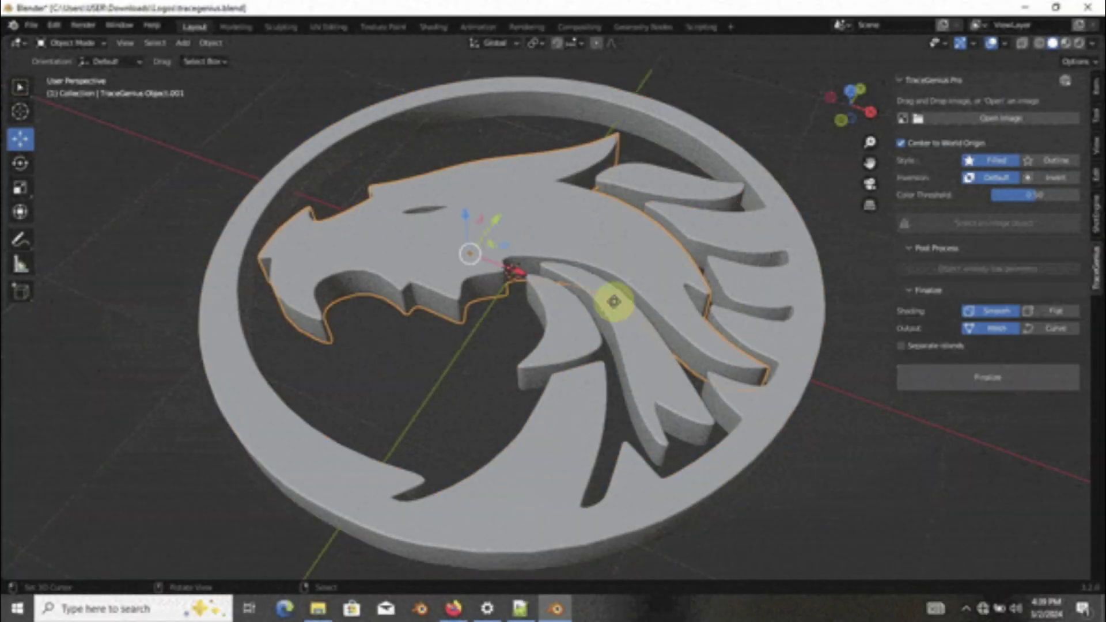
pyautogui.moveTo(614, 301); pyautogui.dragTo(596, 274, button='right')
pyautogui.rightClick(596, 274)
pyautogui.moveTo(560, 321); pyautogui.dragTo(547, 302, button='right')
pyautogui.rightClick(548, 303)
pyautogui.moveTo(646, 326); pyautogui.dragTo(676, 303, button='right')
pyautogui.rightClick(680, 300)
pyautogui.moveTo(723, 386); pyautogui.dragTo(685, 264, button='right')
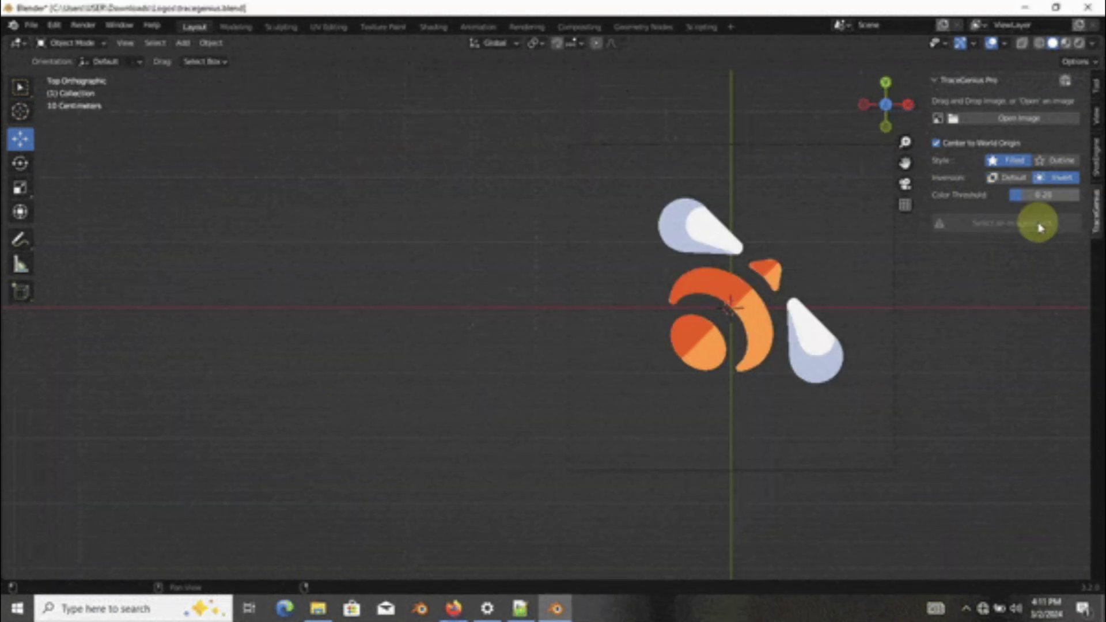
# - Trace the bee image inverted at color threshold 0.20 and at further thresholds, lining the traces up to the left of the image
pyautogui.click(990, 225)
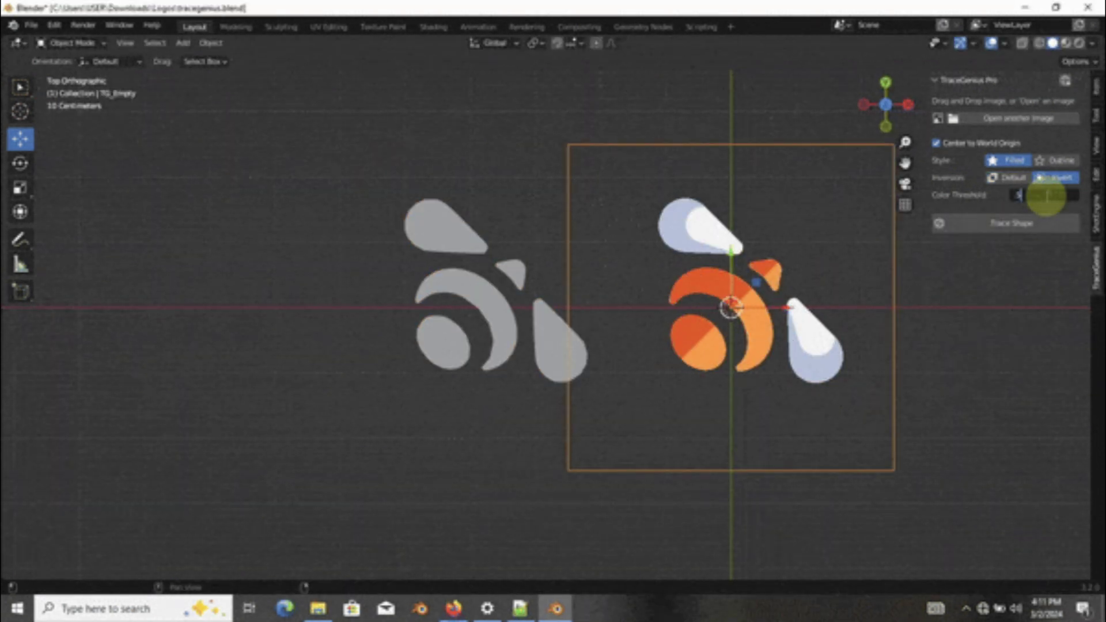
pyautogui.doubleClick(1042, 196)
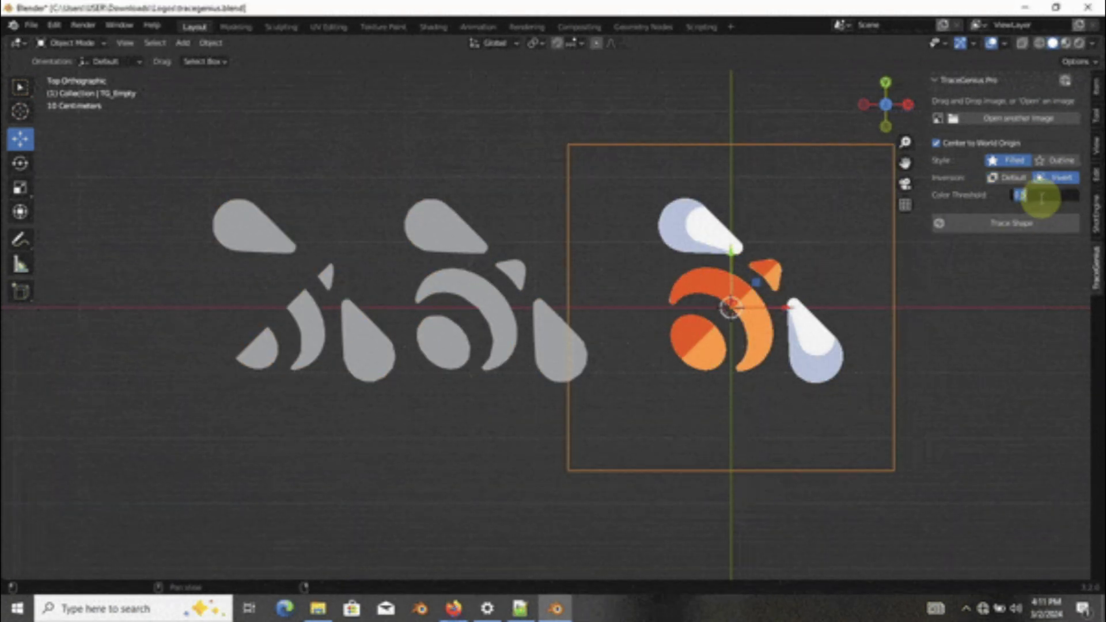
pyautogui.click(1036, 230)
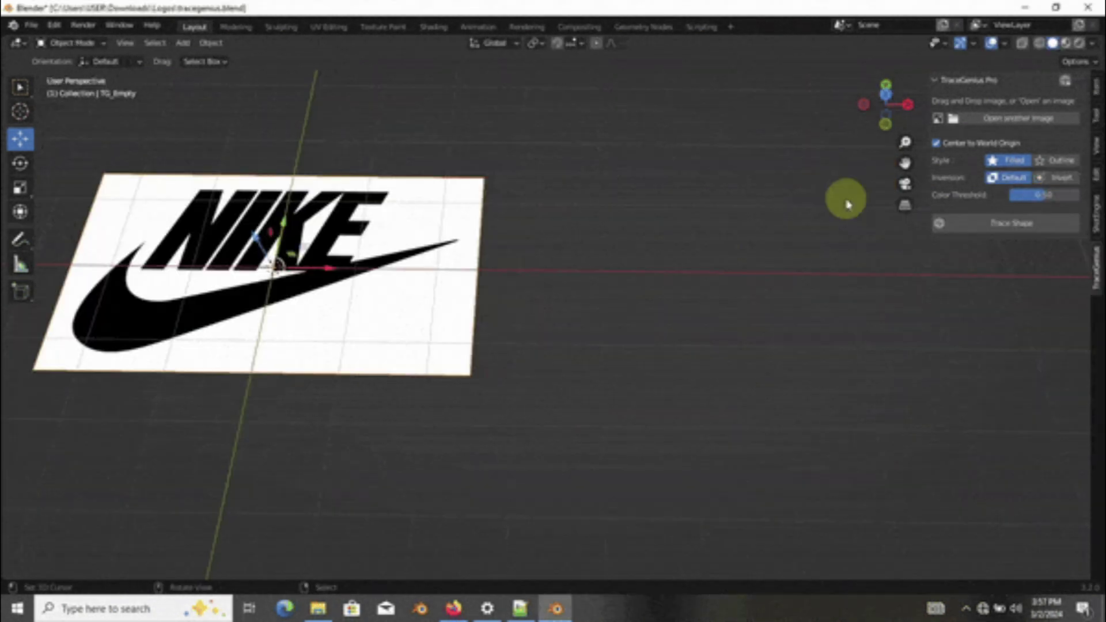
# - Trace the Nike logo as a filled shape with default inversion, move the trace to the right and reselect the logo image
pyautogui.click(1008, 225)
pyautogui.press('g')
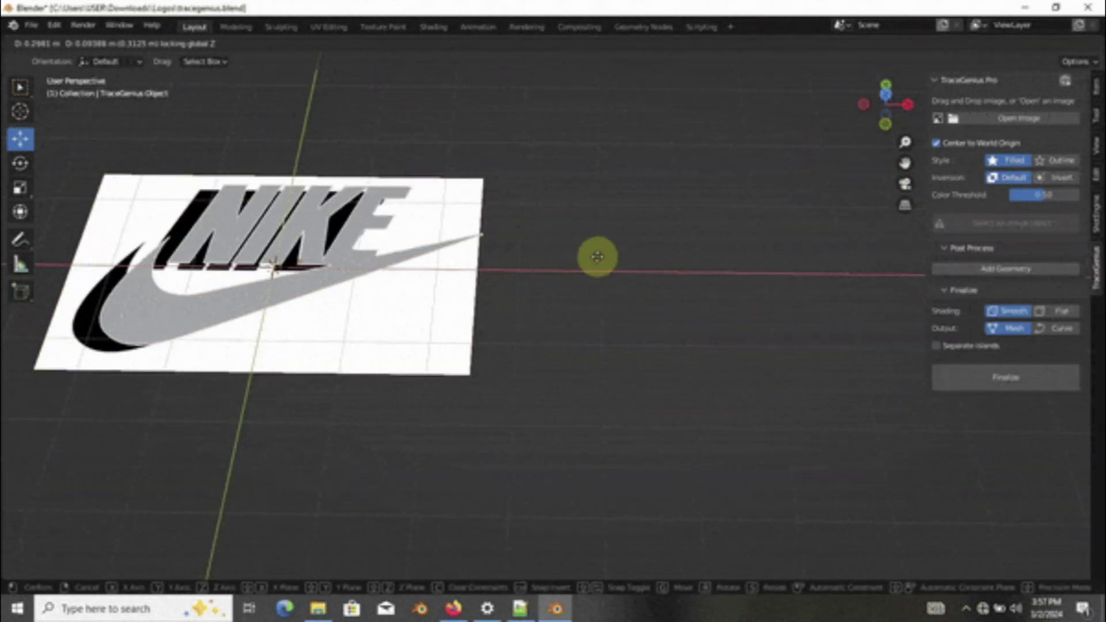
pyautogui.click(884, 213)
pyautogui.click(446, 273)
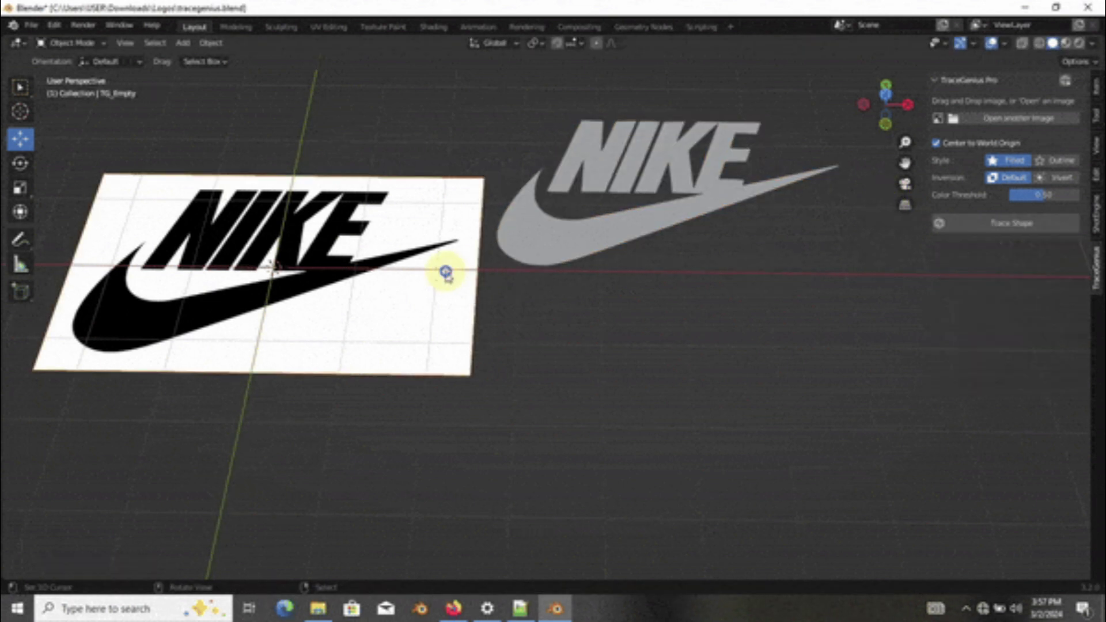